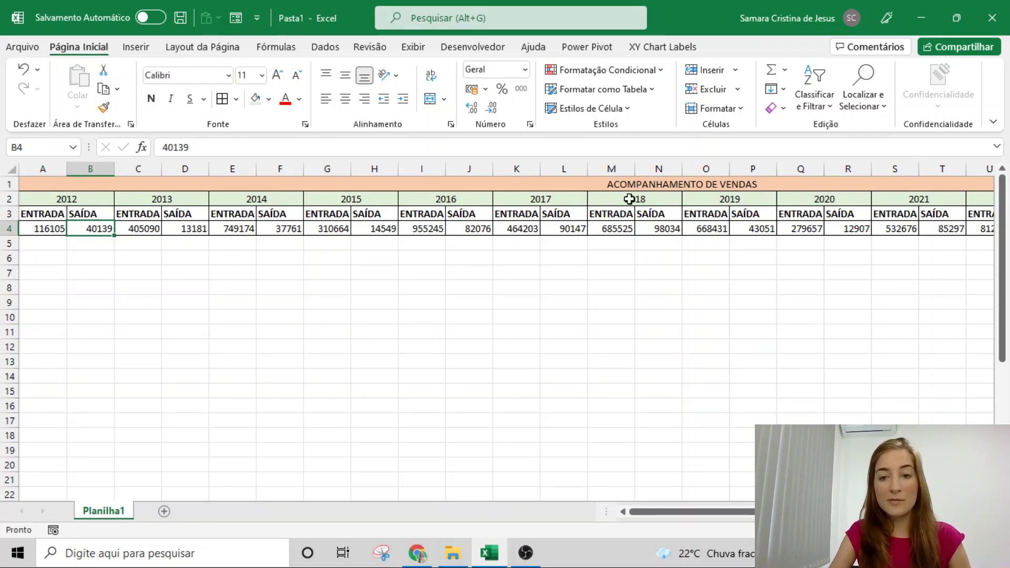
Create a pivot table on a new sheet from the ENTRADA and SAÍDA headers and values in A3:AB4.
drag(660, 516, 754, 515)
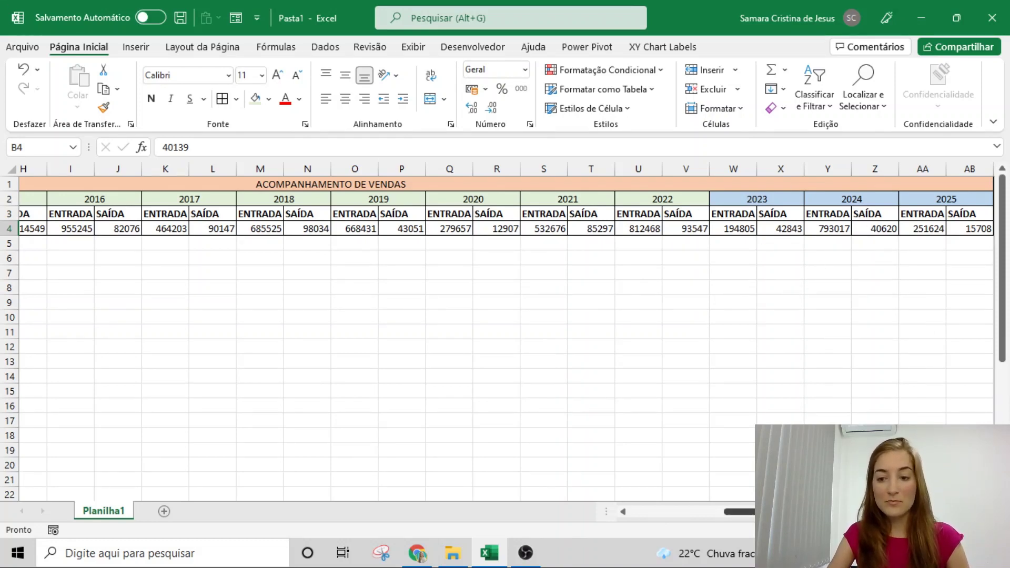
drag(826, 513, 732, 513)
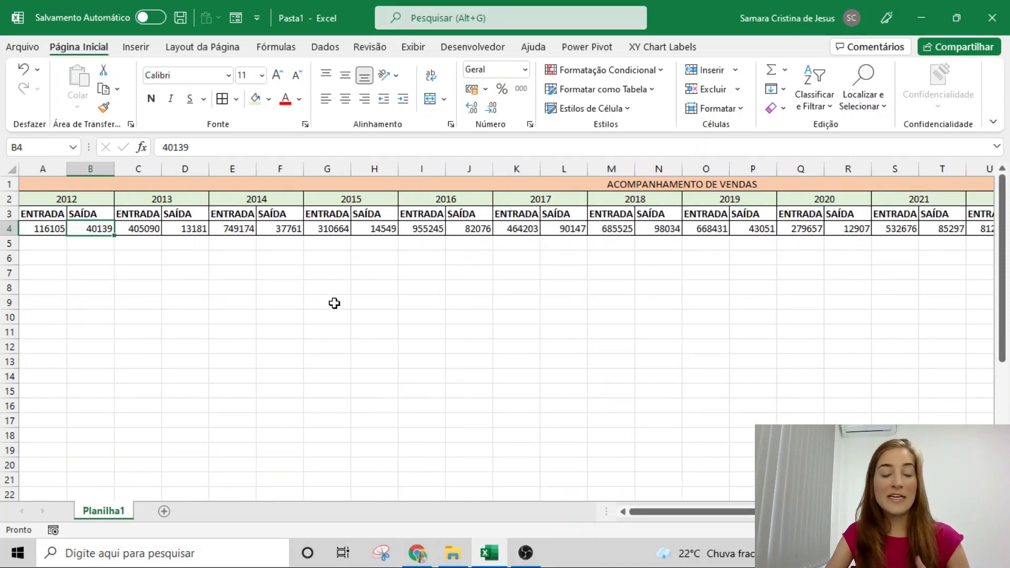
drag(44, 219, 569, 229)
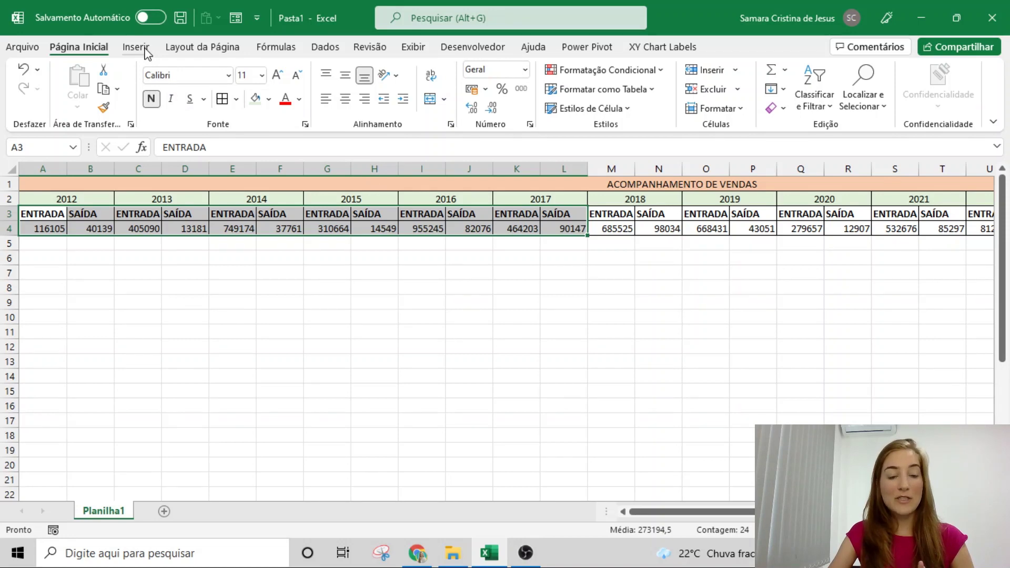
key(ctrl+shift+Right)
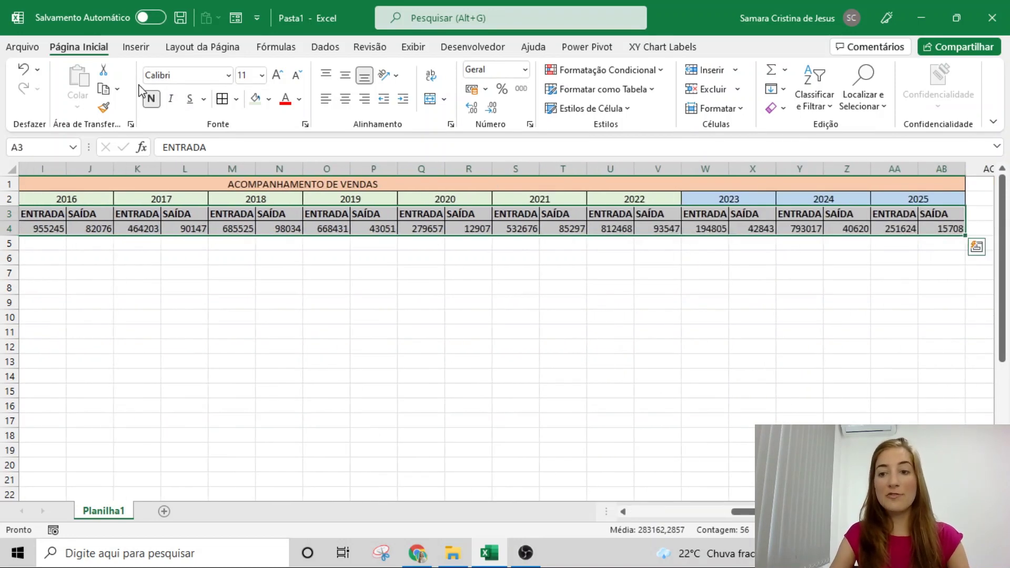
click(136, 47)
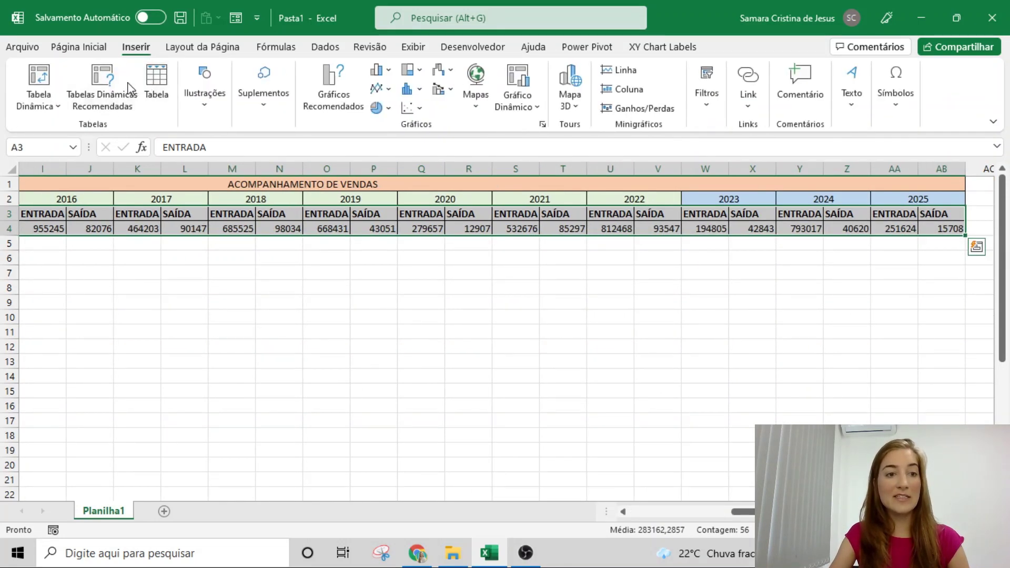
click(42, 93)
click(716, 406)
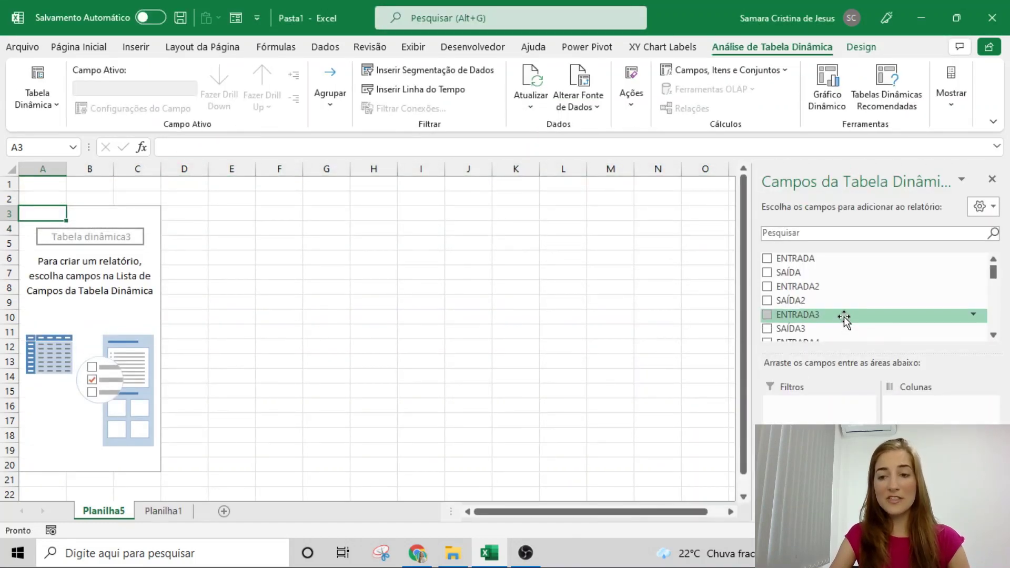
Look through the pivot table's field list, close it, and delete the pivot table's sheet Planilha5.
scroll(847, 318, down, 6)
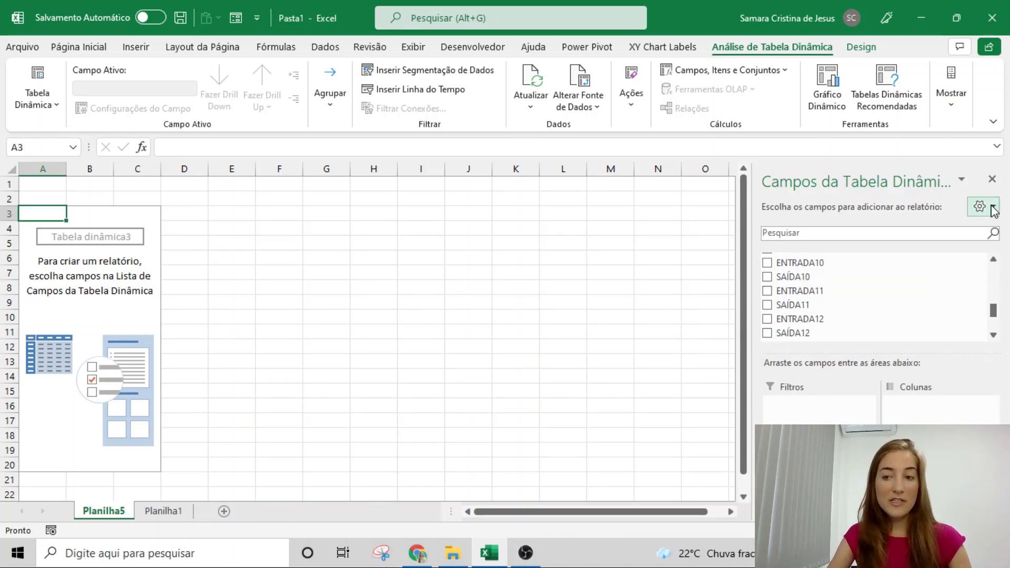
click(992, 181)
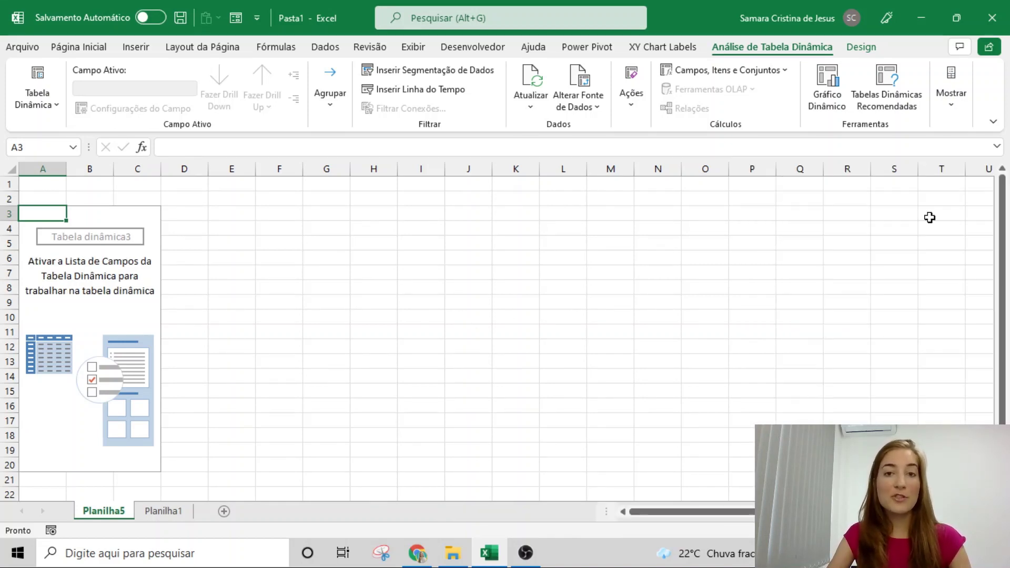
right_click(107, 509)
click(181, 323)
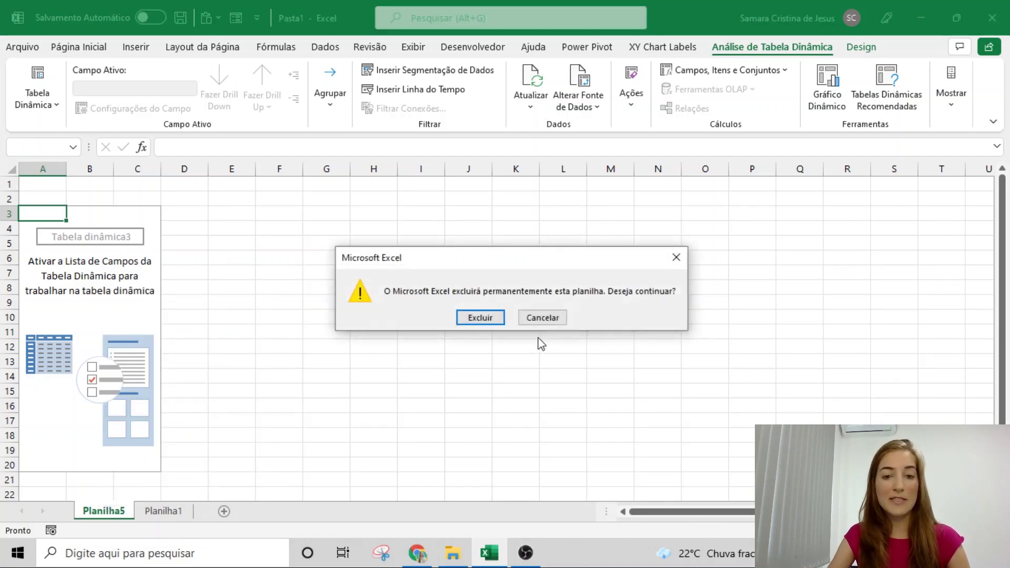
click(475, 317)
click(406, 344)
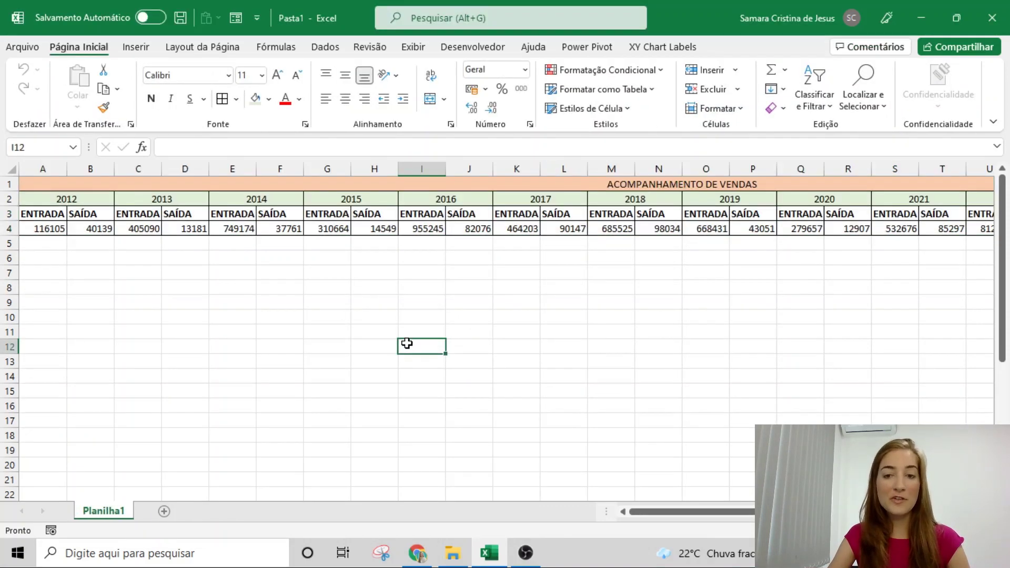
click(88, 199)
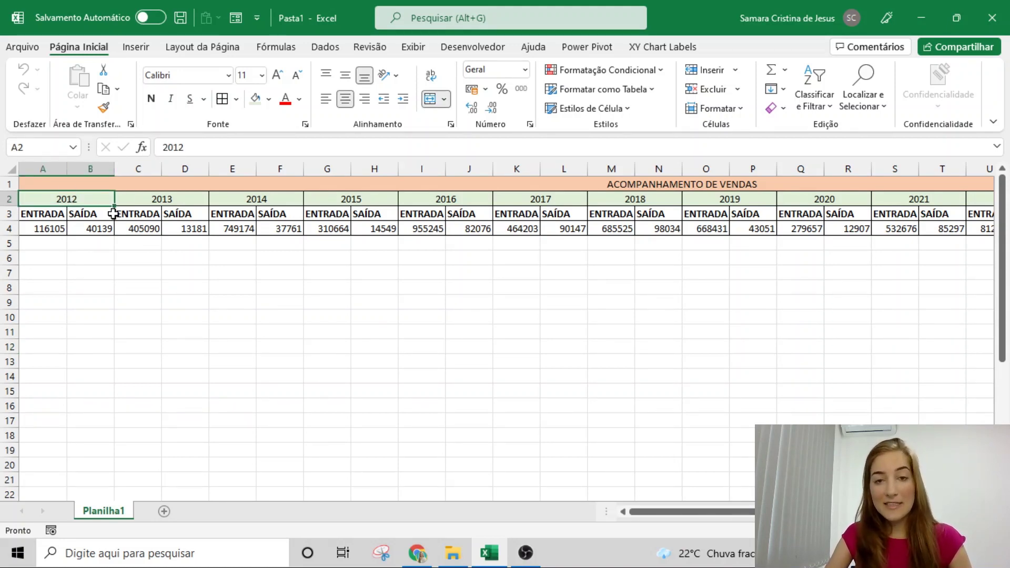
click(140, 213)
click(157, 199)
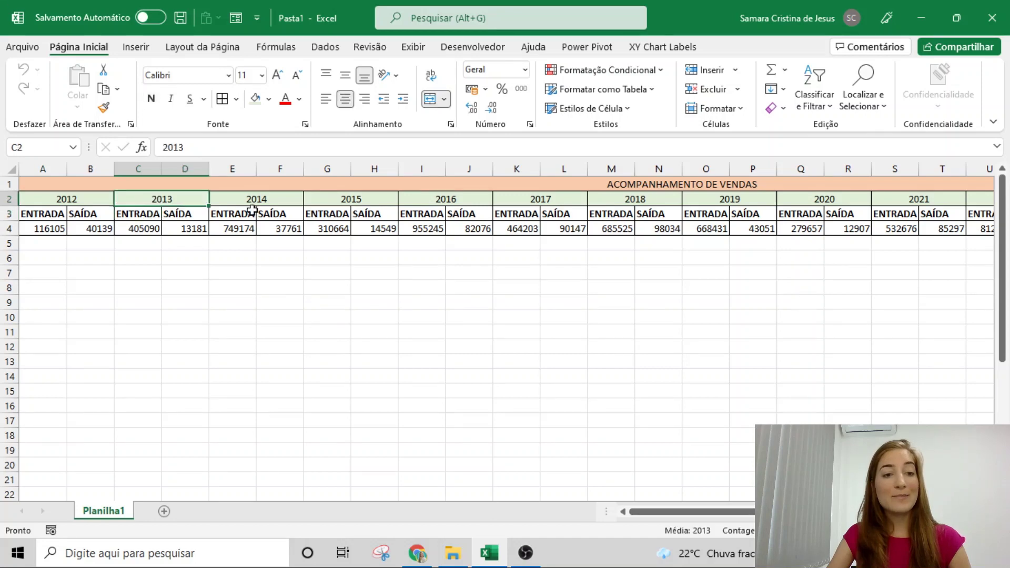
click(258, 201)
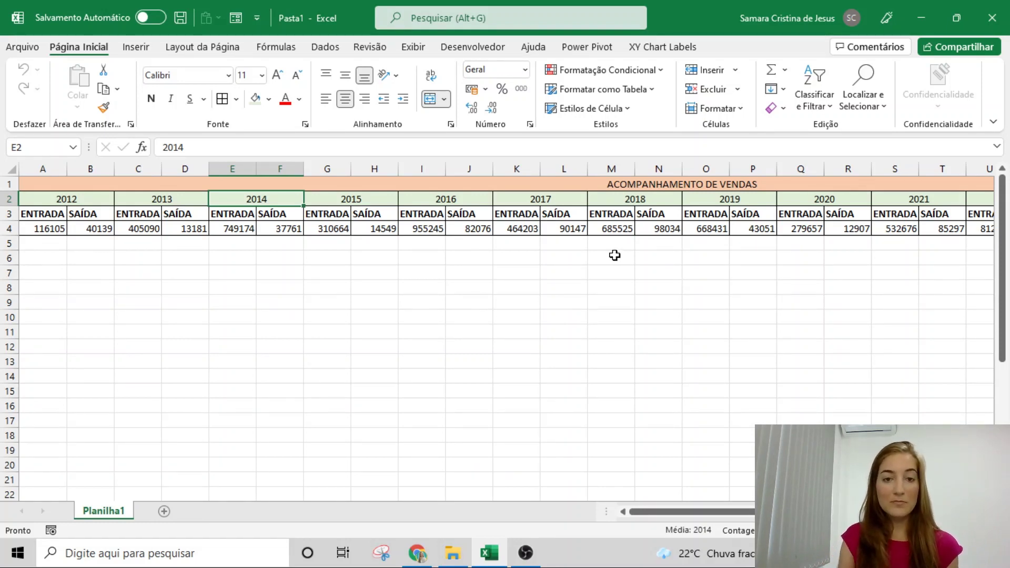
Copy the year headers and data in A2:AB4 and paste them into a new sheet starting at A1.
click(87, 203)
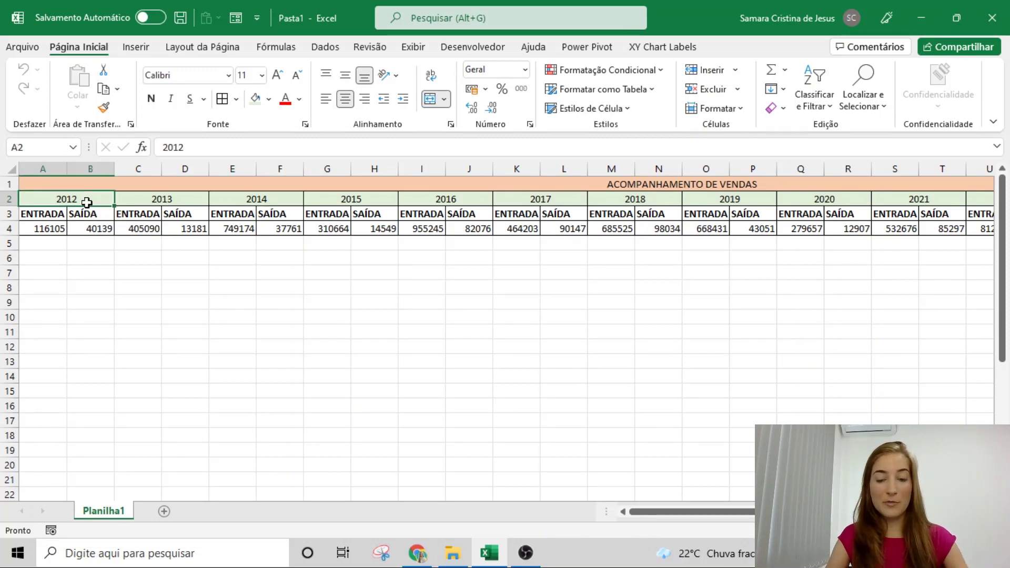
key(ctrl+shift+Down)
key(ctrl+shift+Right)
key(ctrl+shift+Right)
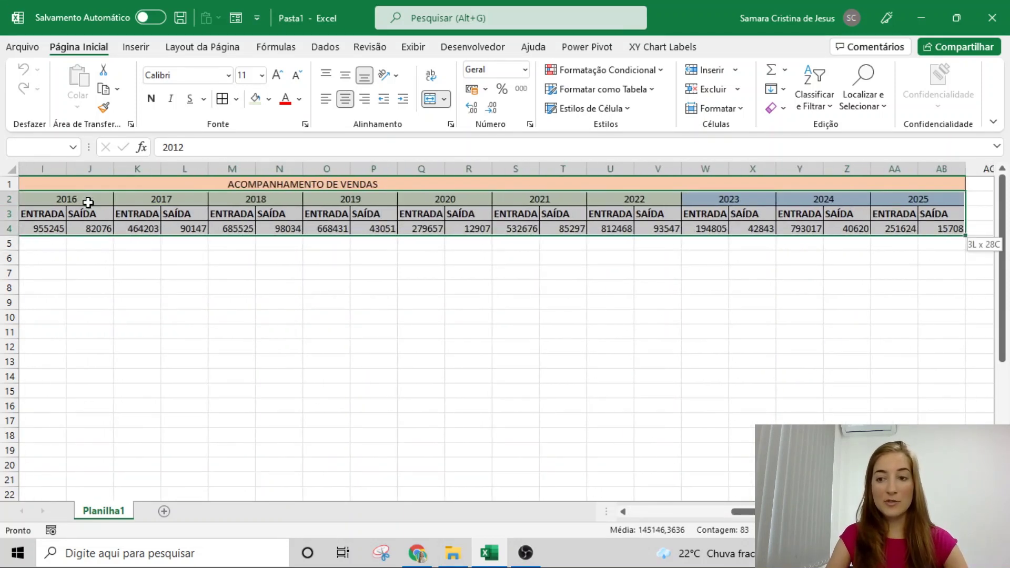
key(ctrl+c)
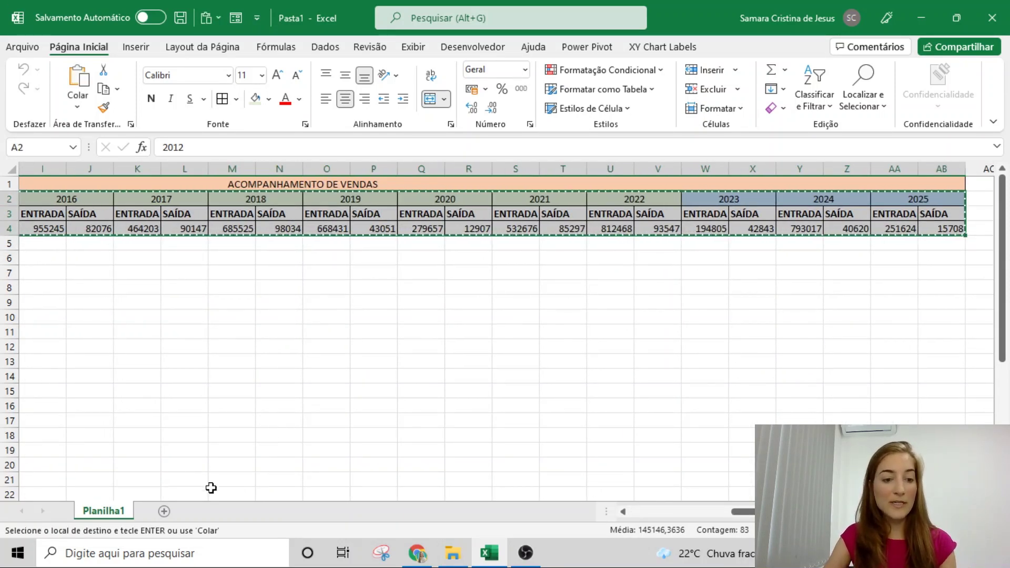
click(163, 511)
key(ctrl+v)
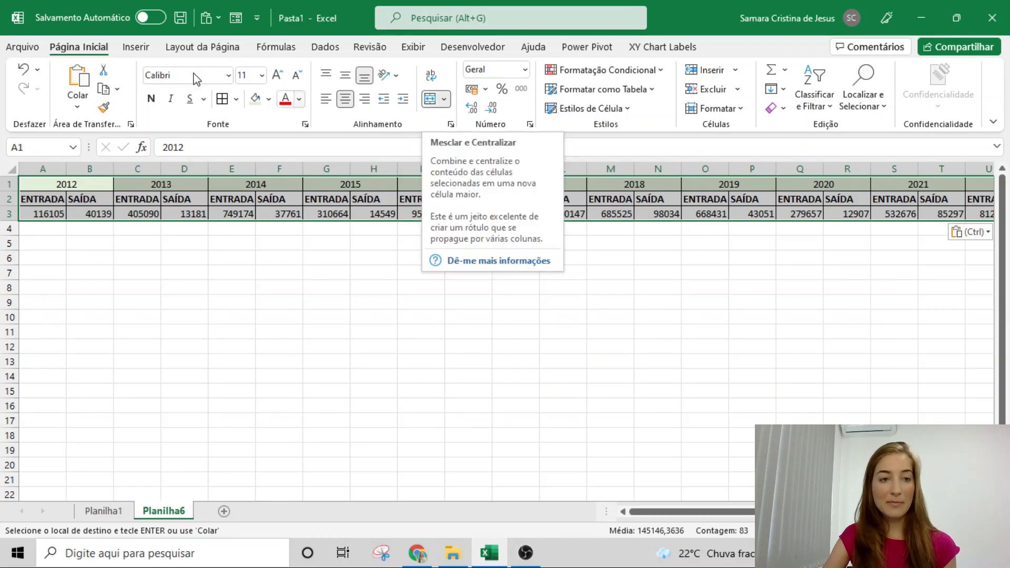
Unmerge the year header cells in the pasted table and check the split cells in row 1.
click(433, 104)
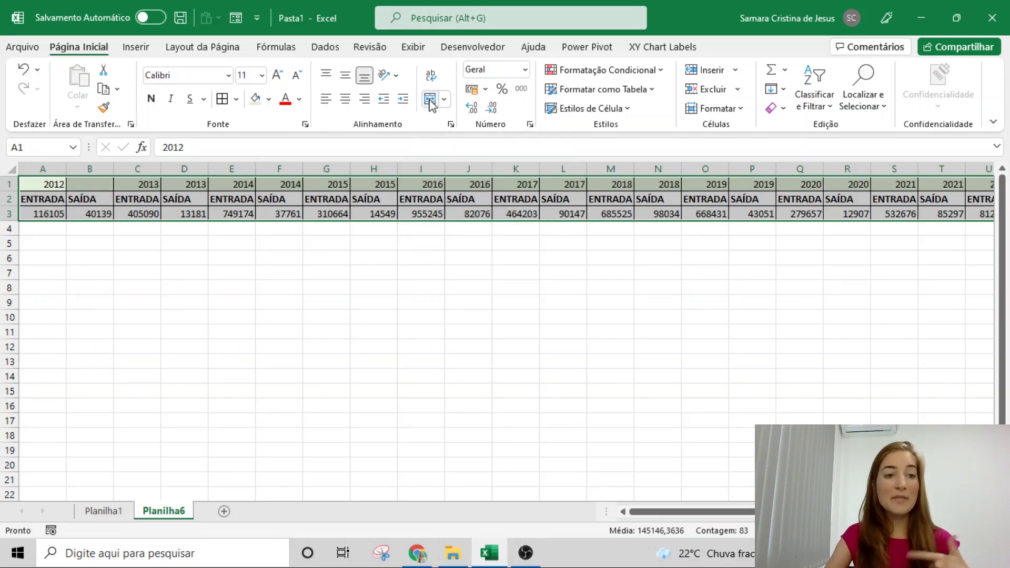
click(83, 196)
click(191, 182)
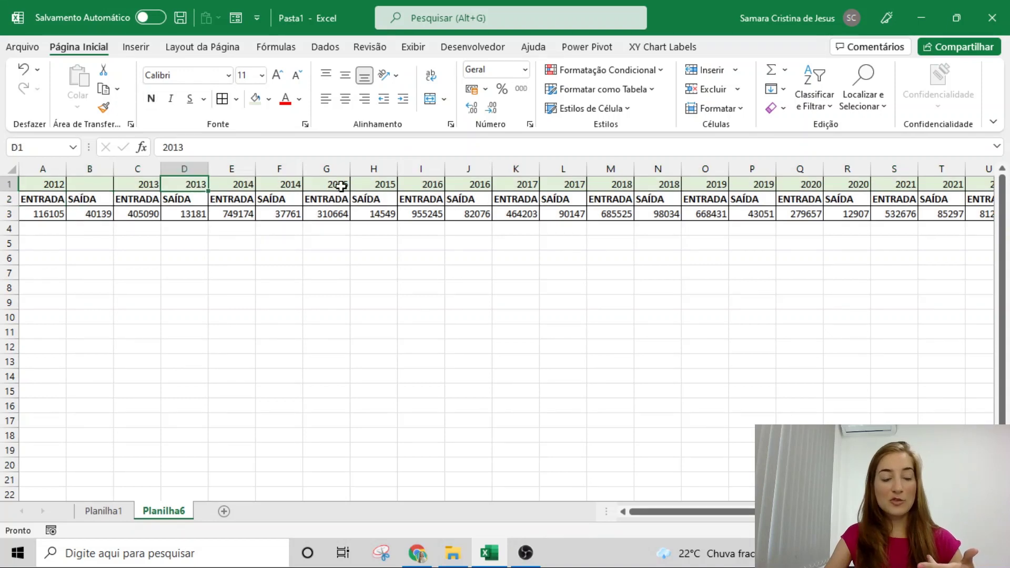
click(336, 186)
Enter 2012 in the blank year cell B1 above the first SAÍDA column.
click(102, 184)
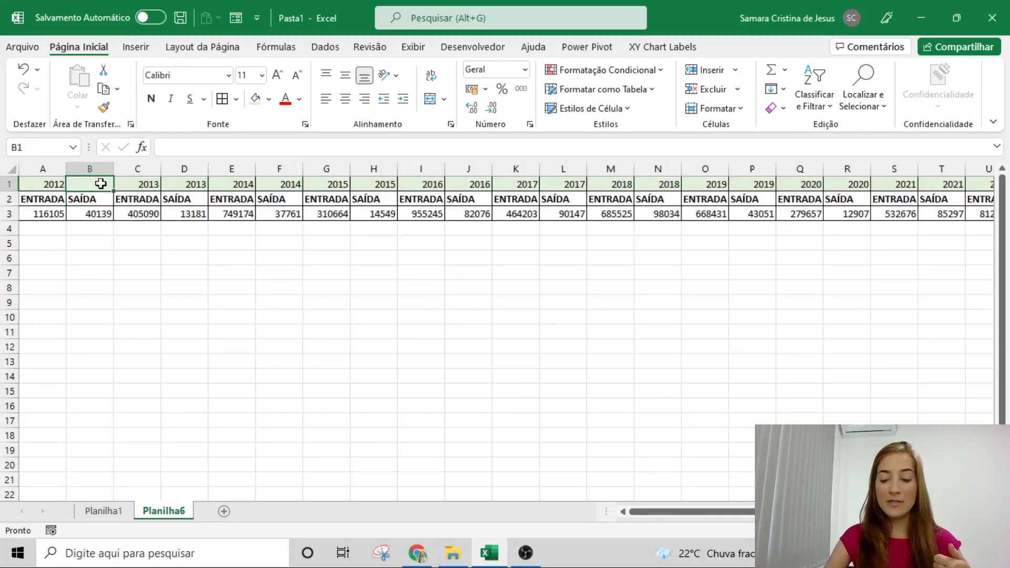
text(2012)
key(Return)
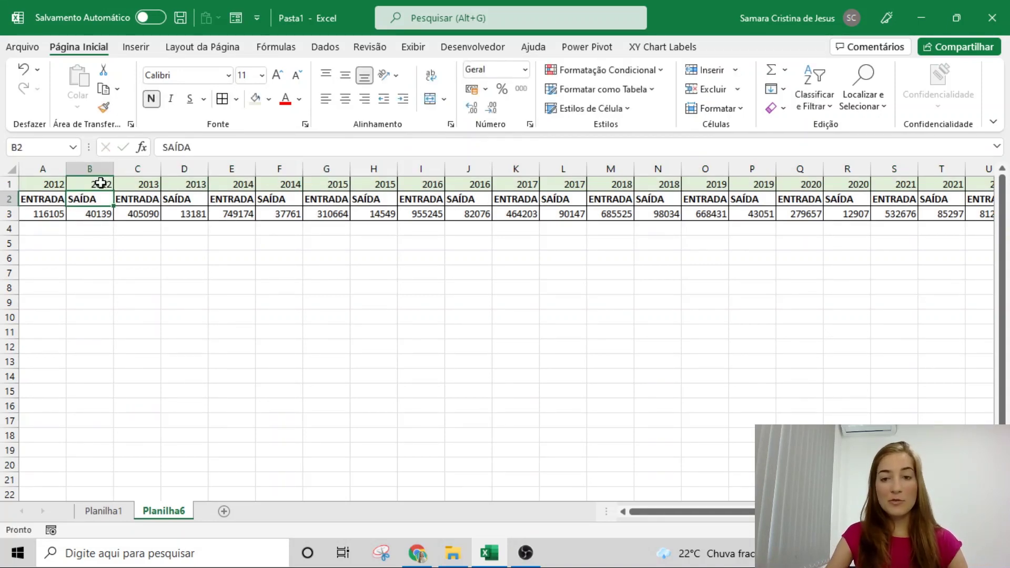
Clear the repeated year in row 1 above every SAÍDA column, from B1 through AB1.
click(105, 183)
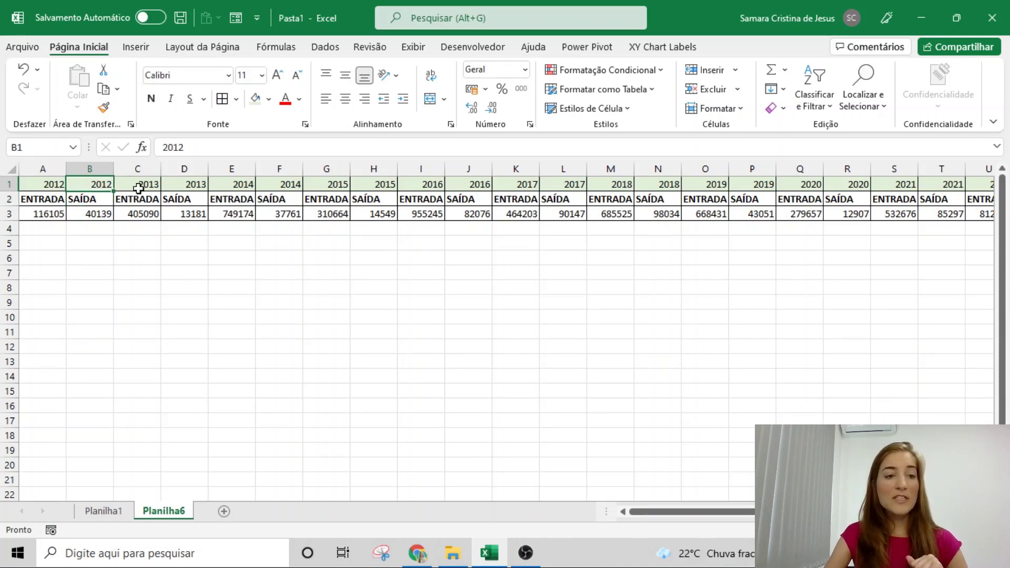
key(Delete)
click(191, 182)
key(Delete)
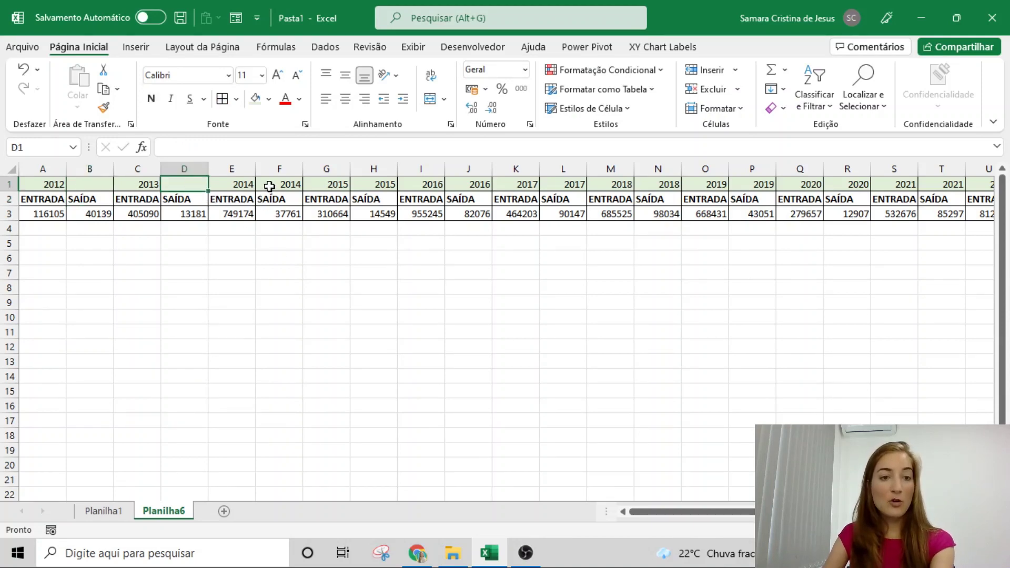
click(294, 185)
key(Delete)
click(380, 184)
key(Delete)
click(473, 183)
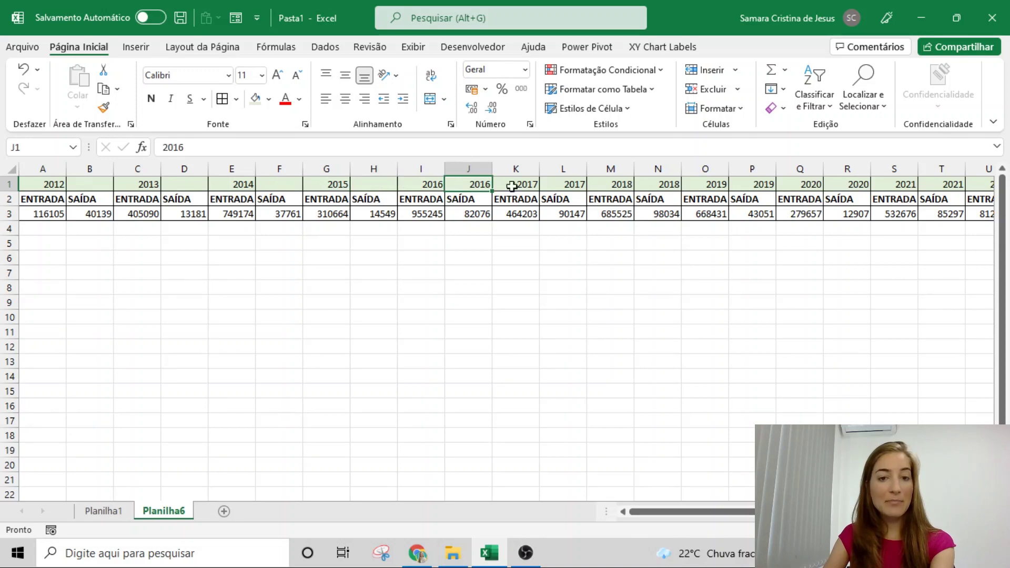
key(Delete)
click(581, 182)
key(Delete)
click(668, 184)
key(Delete)
click(759, 182)
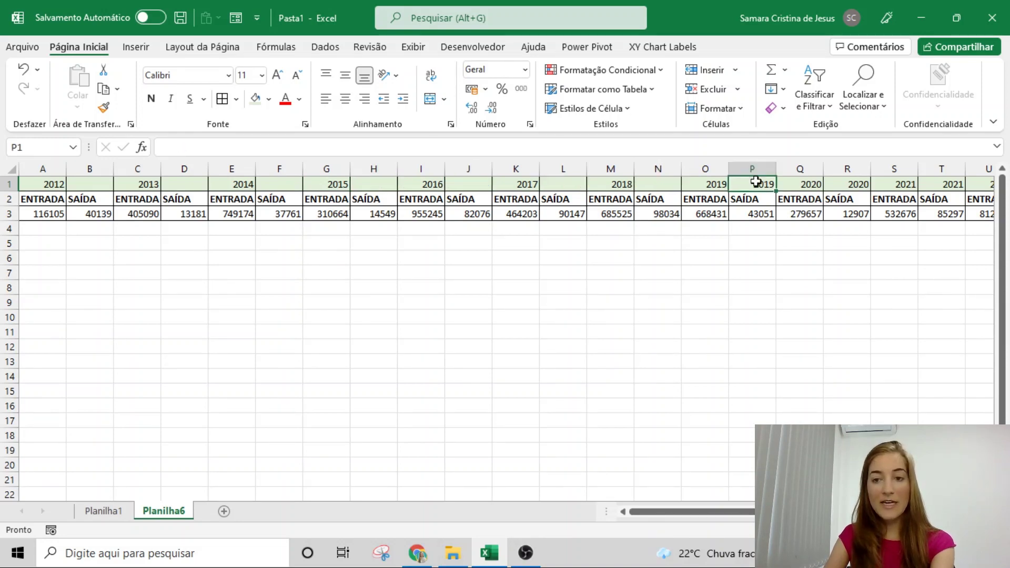
key(Delete)
click(857, 185)
key(Delete)
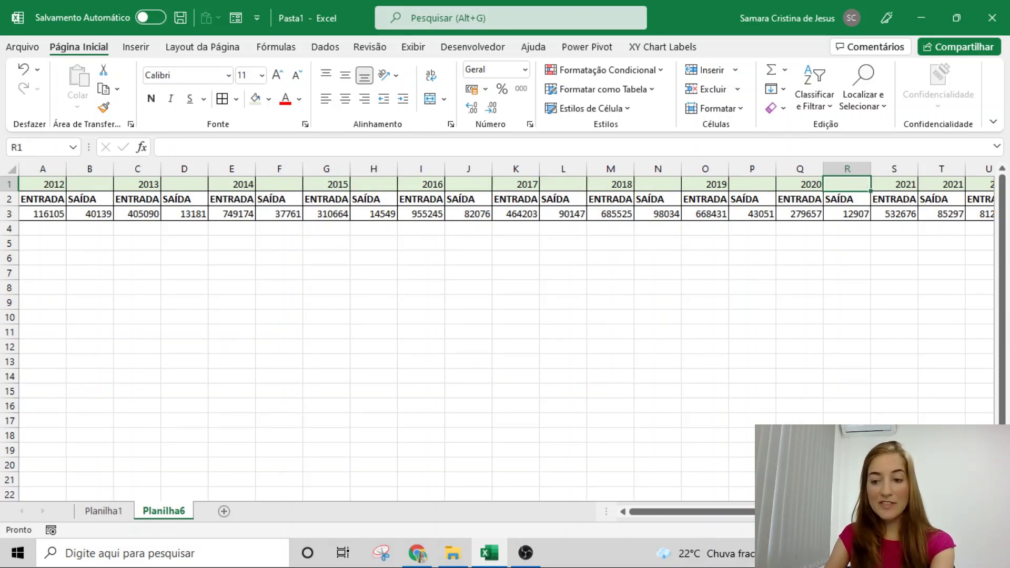
scroll(652, 242, right, 4)
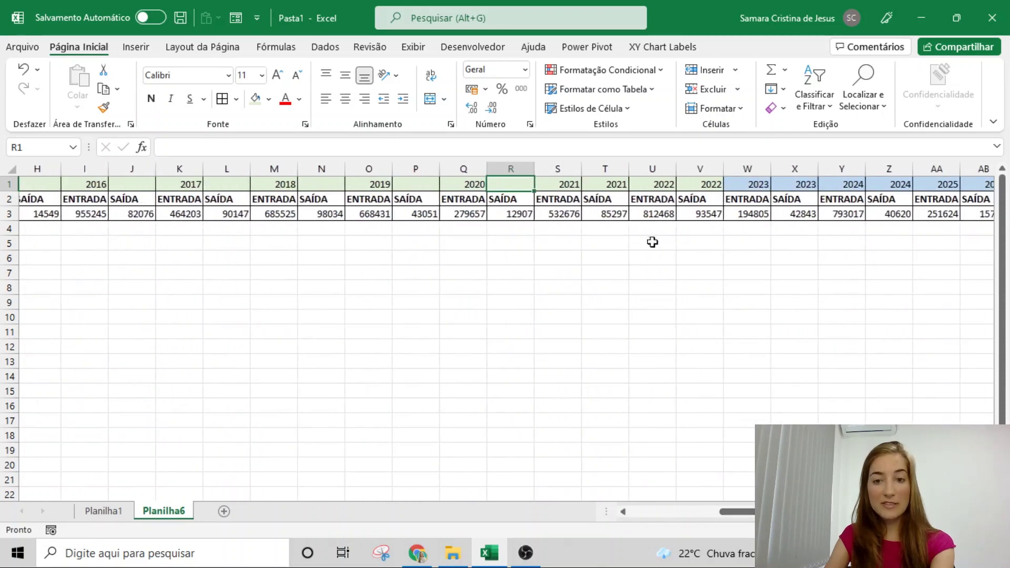
click(605, 182)
key(Delete)
click(711, 184)
key(Delete)
click(797, 185)
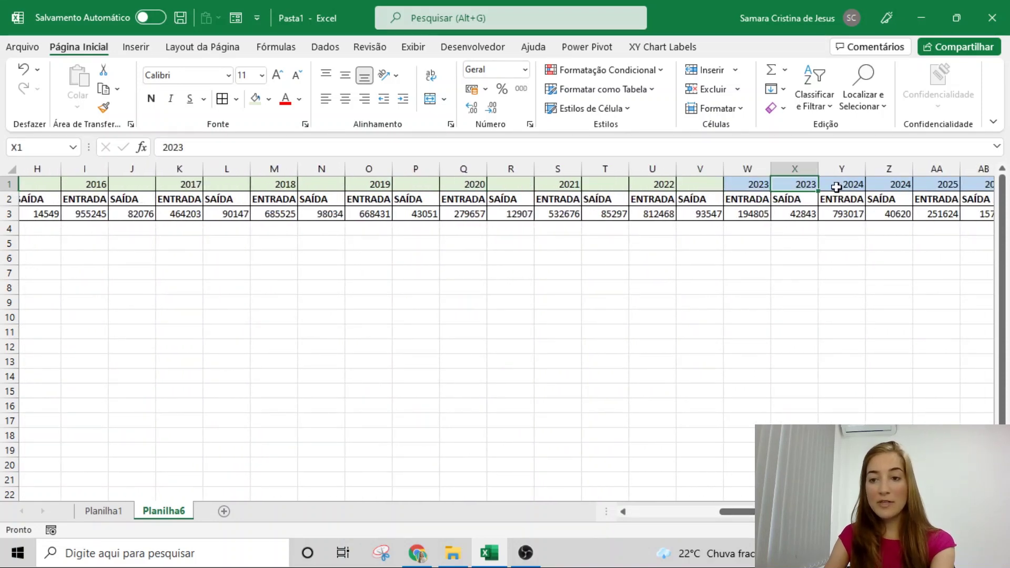
key(Delete)
click(895, 184)
key(Delete)
click(979, 184)
key(Delete)
Select only the blank cells (Em branco) in the year header row A1:AB1 with Go To Special.
scroll(898, 396, right, 5)
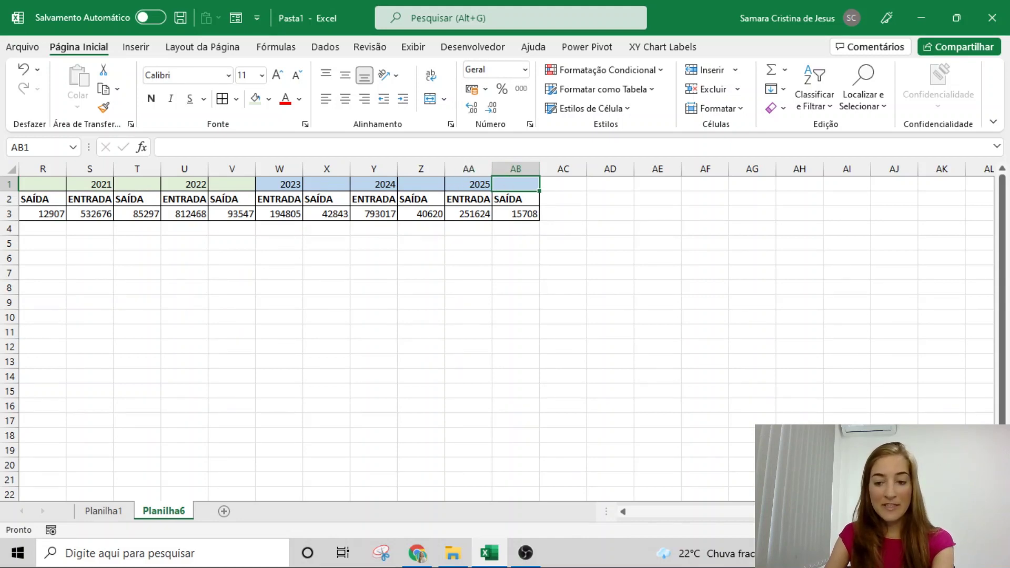
drag(842, 511, 598, 499)
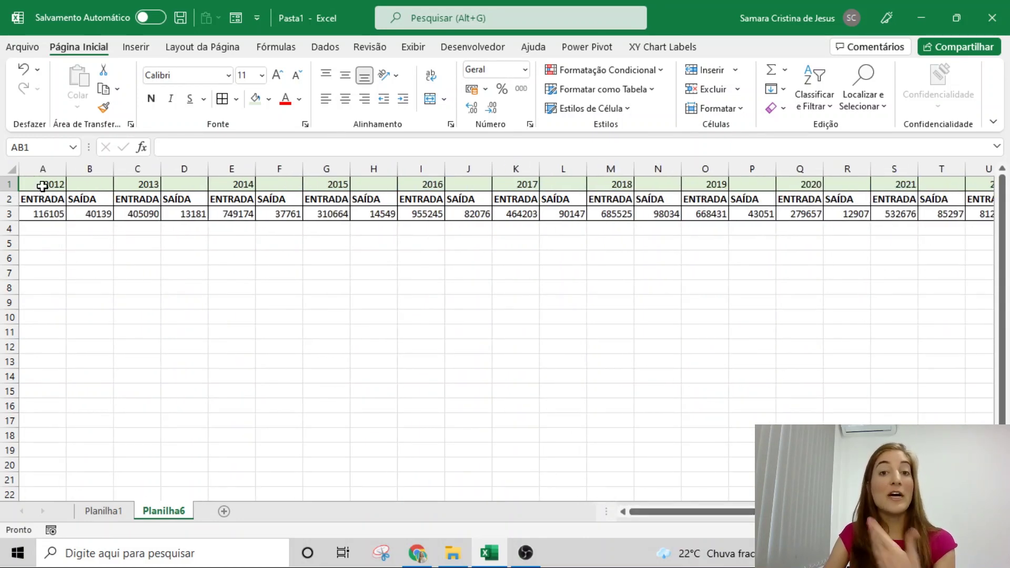
drag(44, 184, 884, 186)
drag(769, 512, 601, 504)
key(ctrl+g)
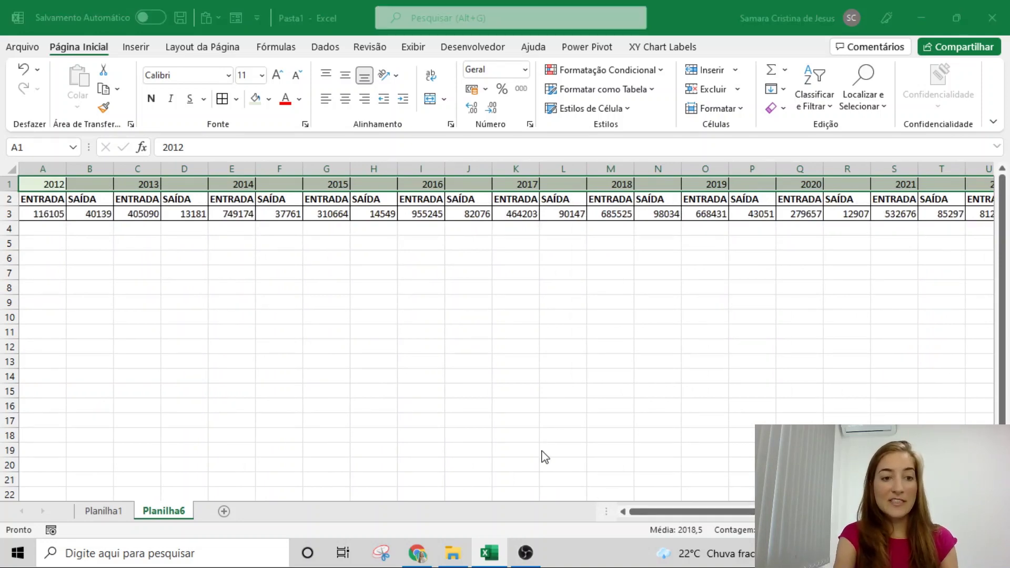
click(609, 387)
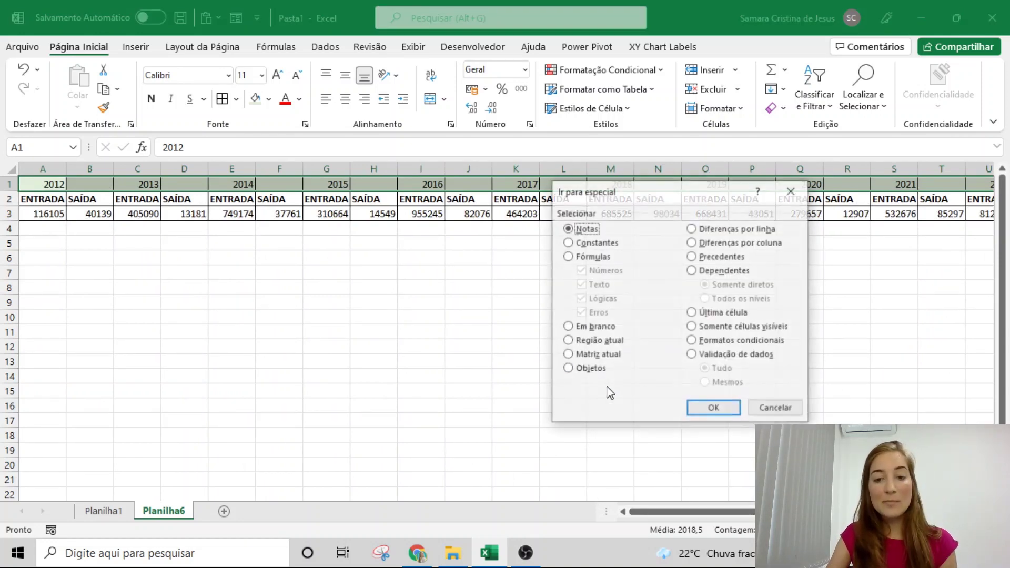
click(580, 332)
click(713, 409)
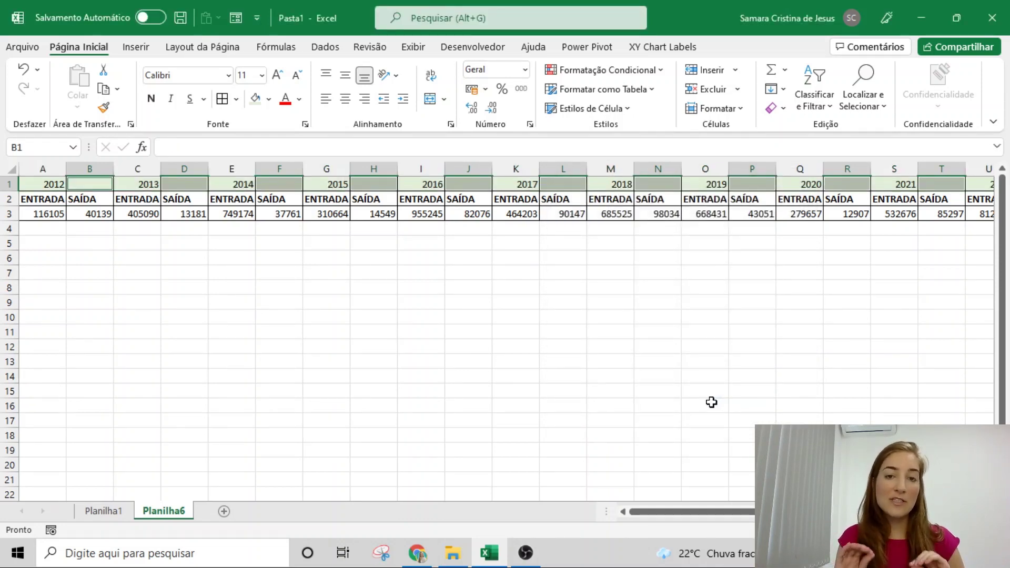
Fill all selected blank year cells in row 1 with the formula =A1, referencing the cell to each one's left.
text(=)
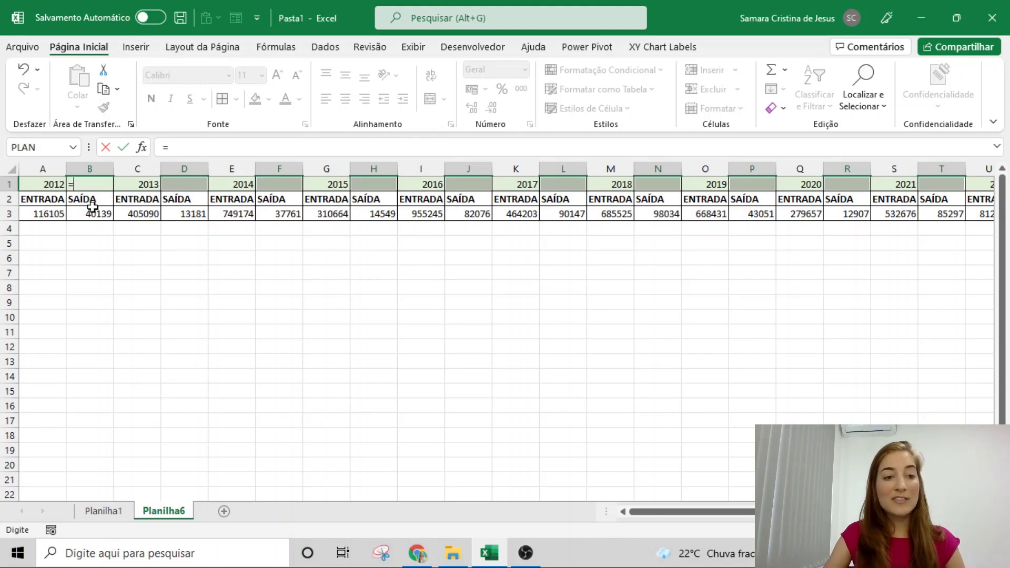
click(41, 185)
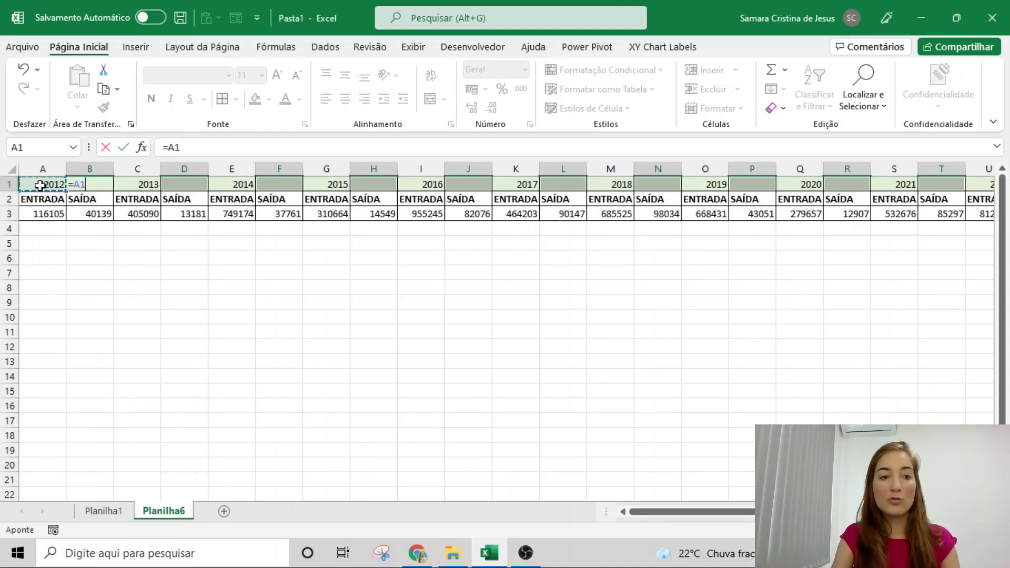
key(ctrl+Return)
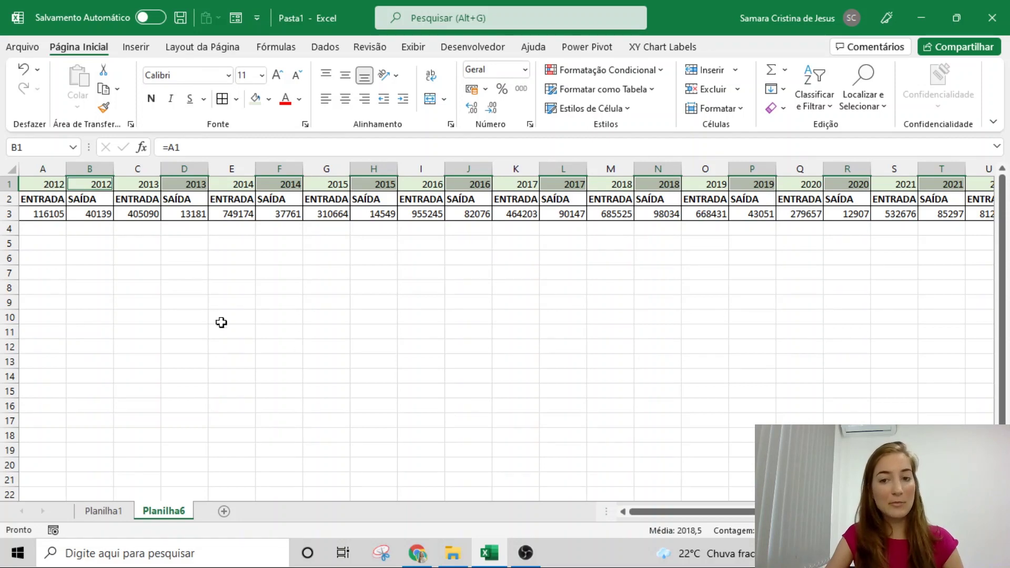
click(289, 317)
Replace the formulas in row 1 with their values by copying the row and pasting it over itself as values.
click(5, 185)
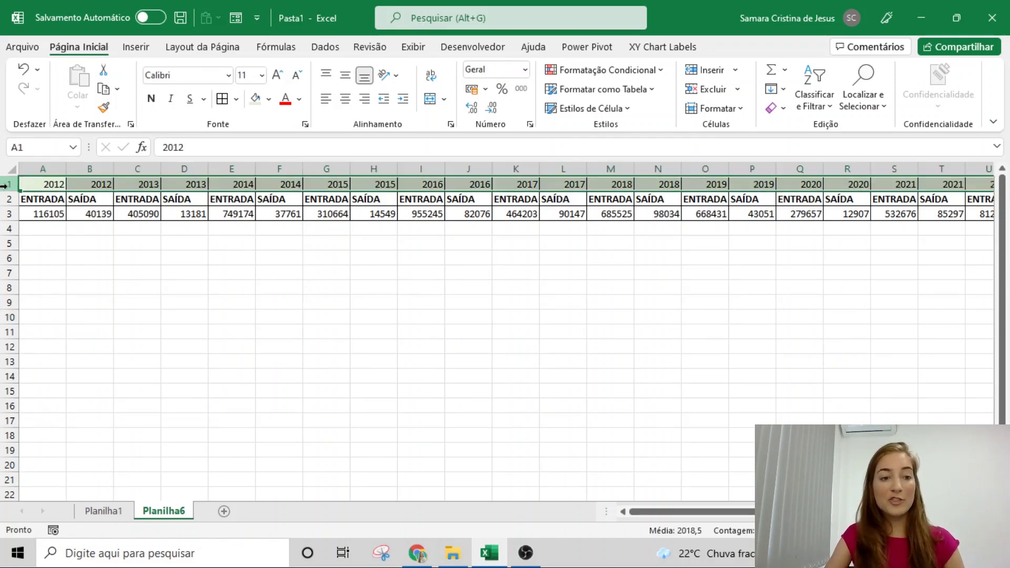
key(ctrl+c)
click(77, 105)
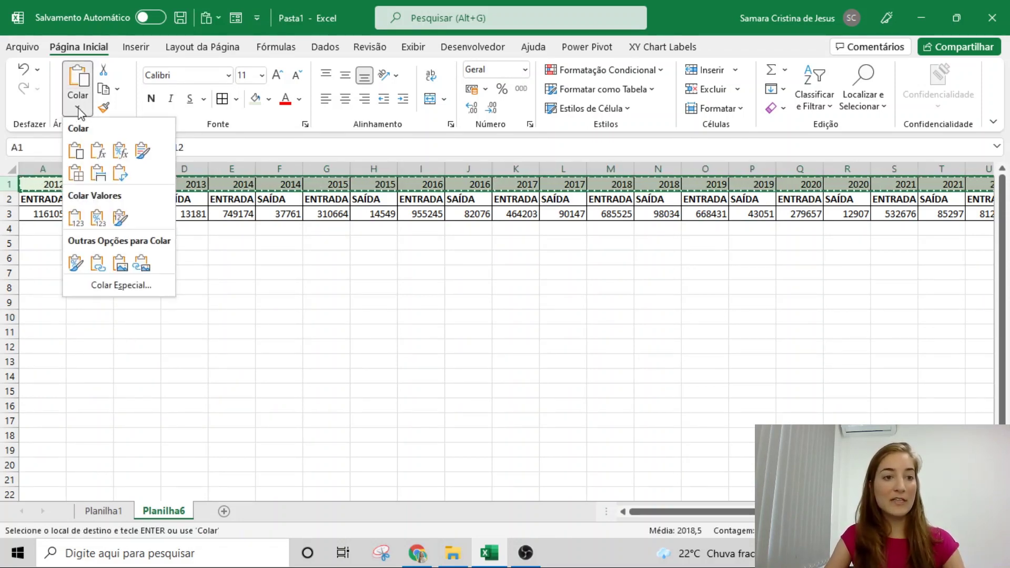
click(75, 215)
key(Escape)
click(232, 287)
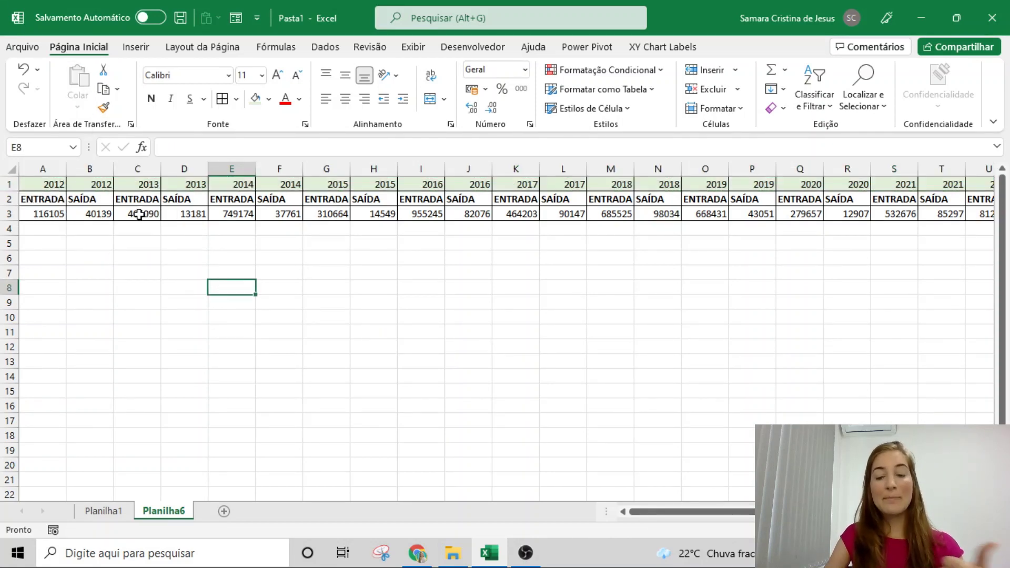
Copy the table A1:AB3 and paste it transposed starting at cell A6.
click(44, 185)
key(ctrl+shift+Down)
key(ctrl+shift+Right)
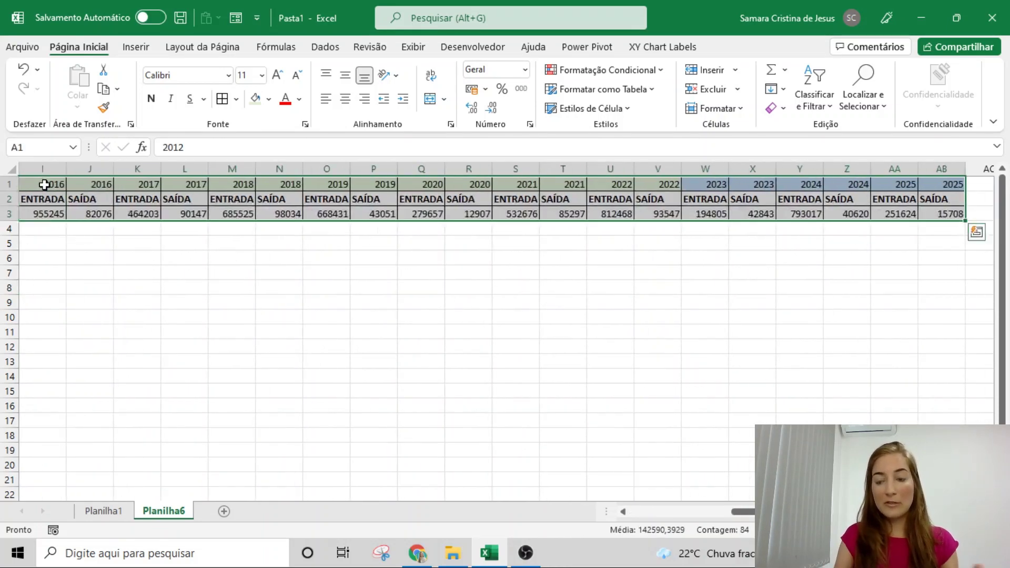
key(ctrl+c)
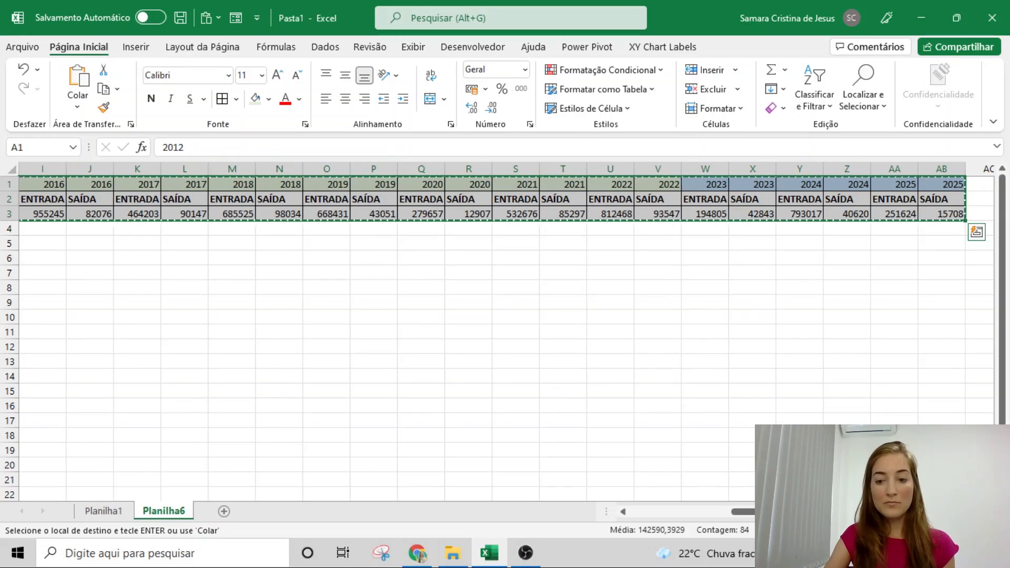
drag(741, 511, 639, 515)
click(41, 259)
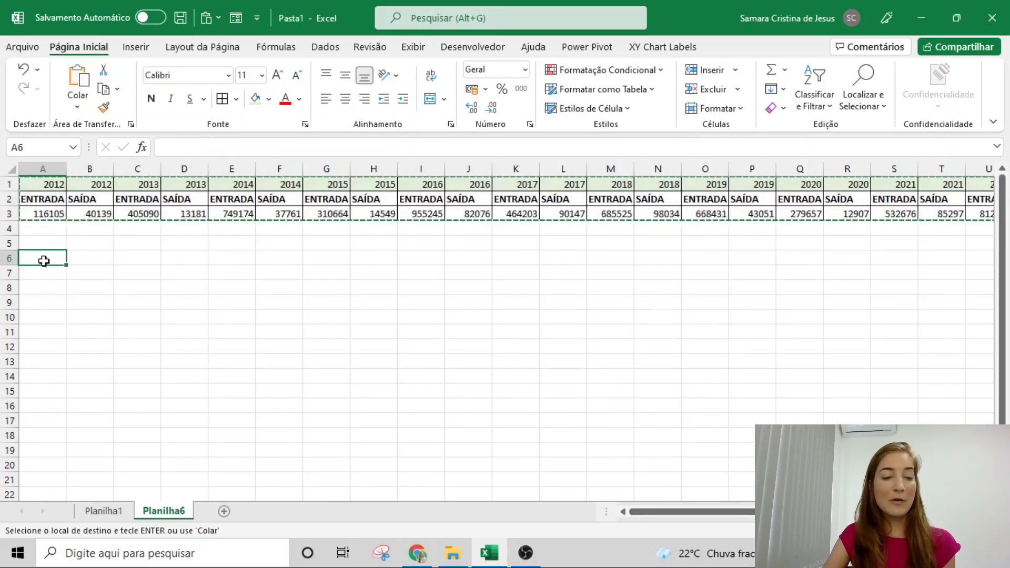
click(77, 108)
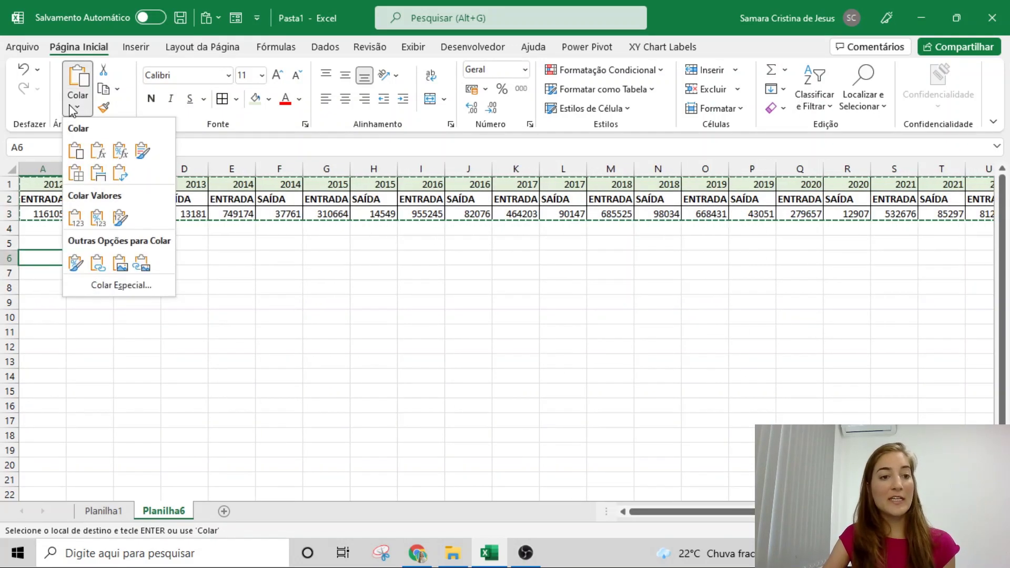
click(119, 175)
click(198, 258)
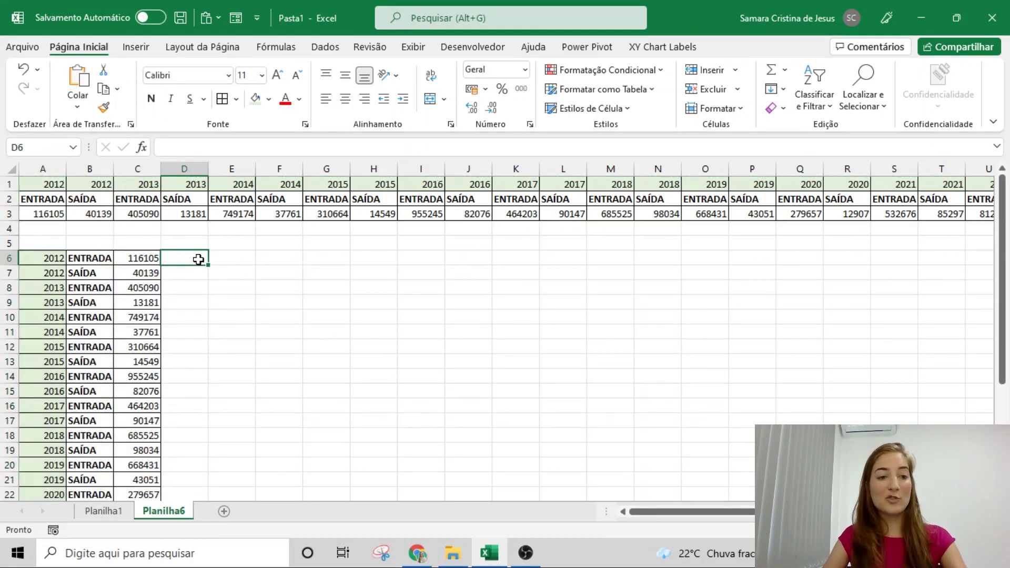
key(Escape)
click(253, 245)
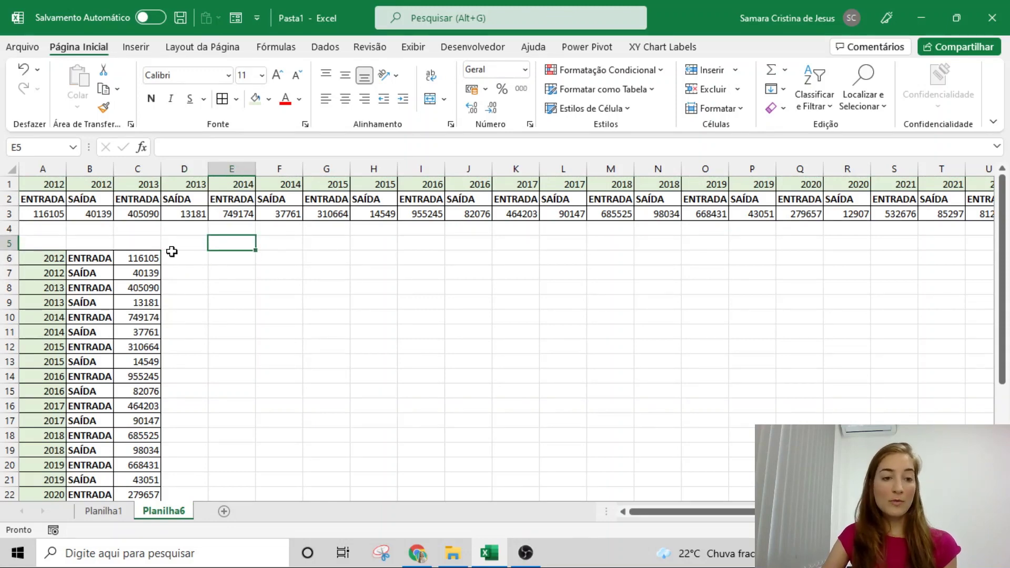
Enter =TRANSPOR(A1:AB3) in cell E6 to build a formula-based transposed copy of the table.
click(141, 256)
click(244, 256)
text(=)
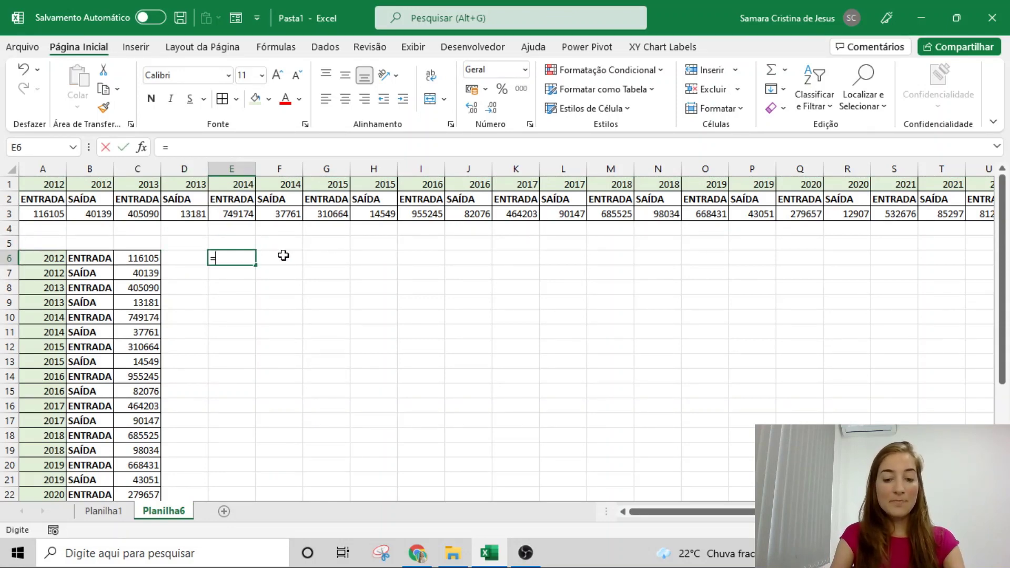
text(TRA)
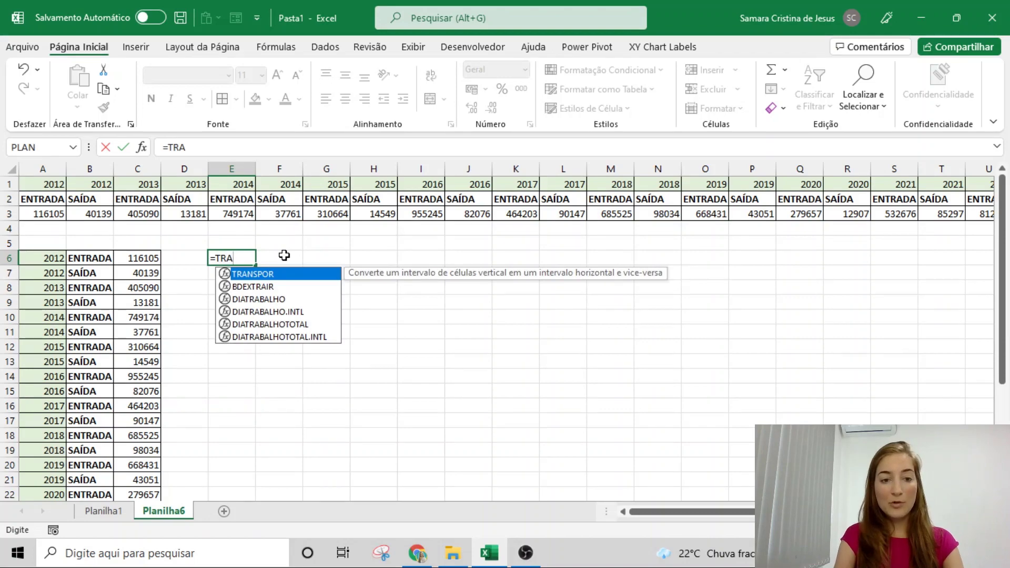
key(Tab)
click(42, 182)
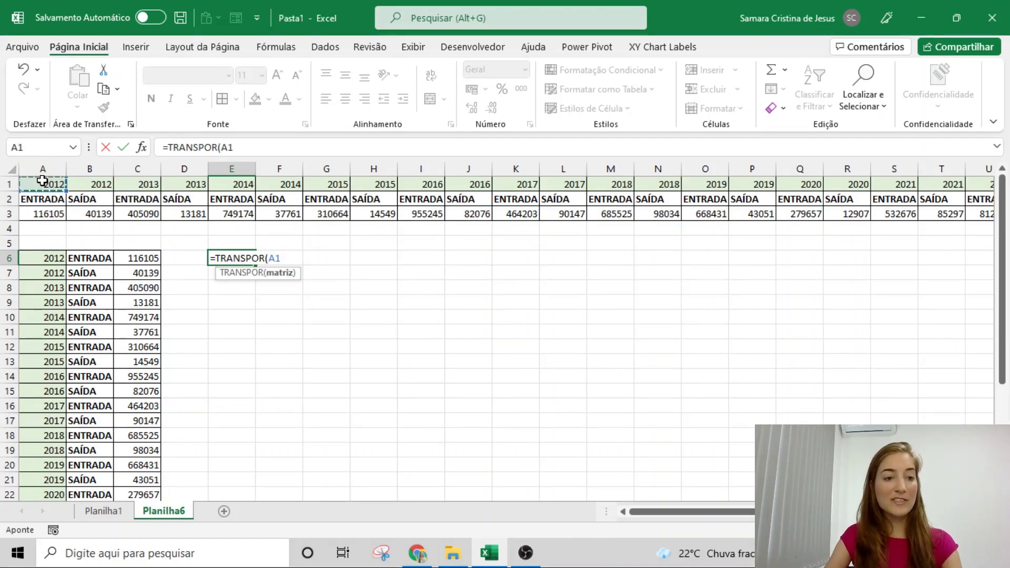
key(ctrl+shift+Down)
key(ctrl+shift+Right)
key(Return)
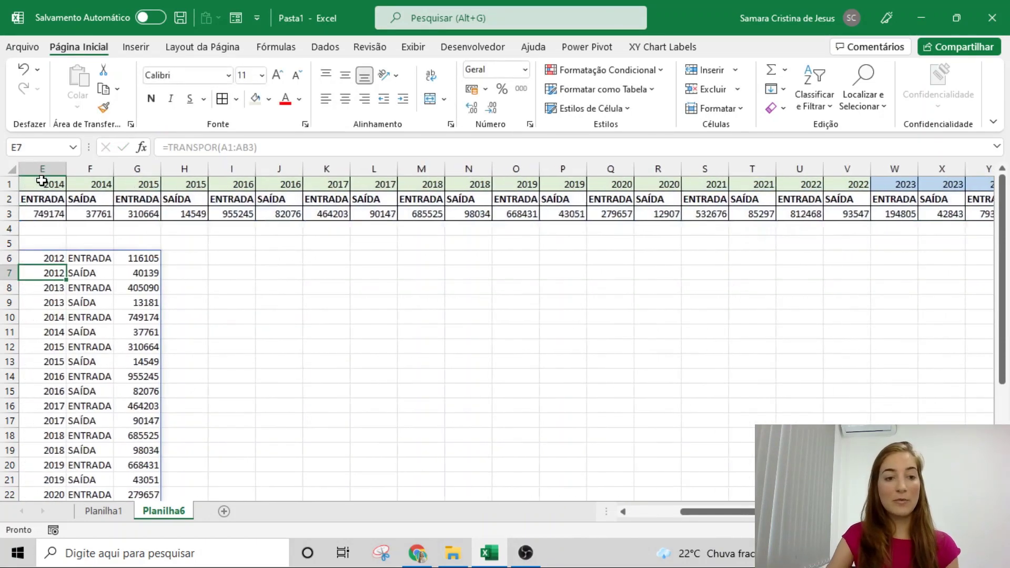
drag(725, 510, 675, 510)
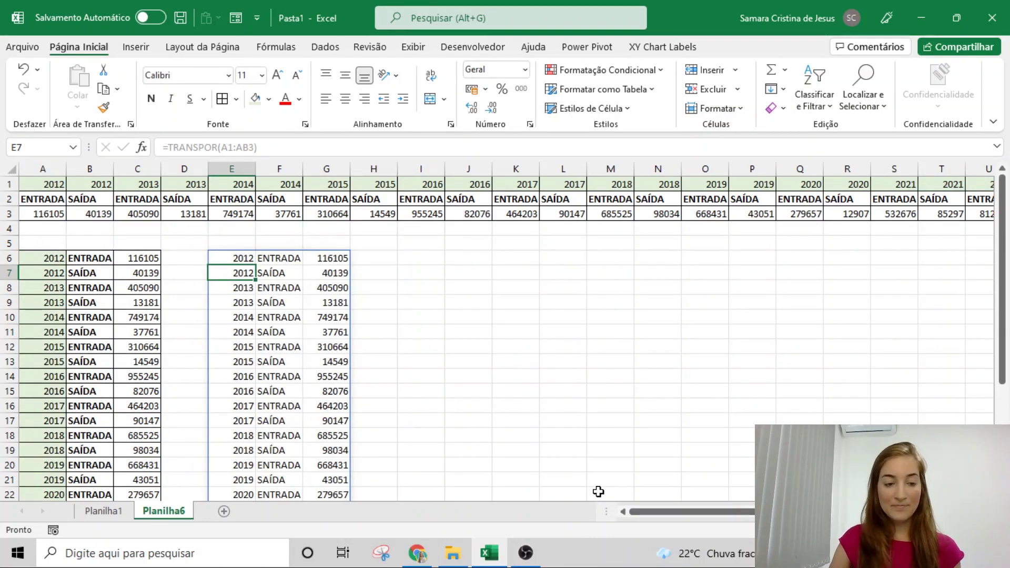
Set the 2023 ENTRADA value in W3 to 200000 and compare the 2023 rows of both transposed tables.
click(147, 215)
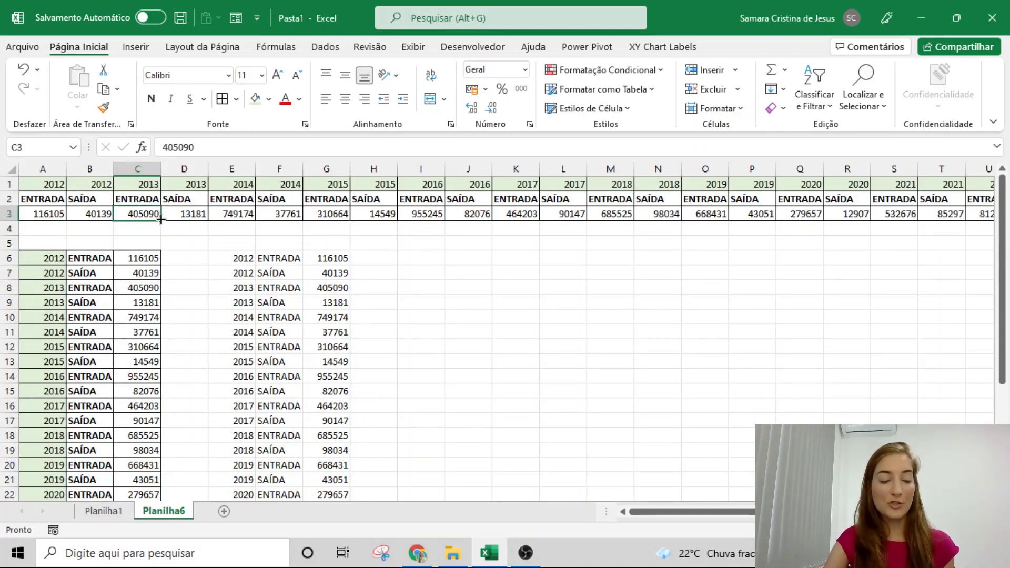
drag(639, 512, 718, 495)
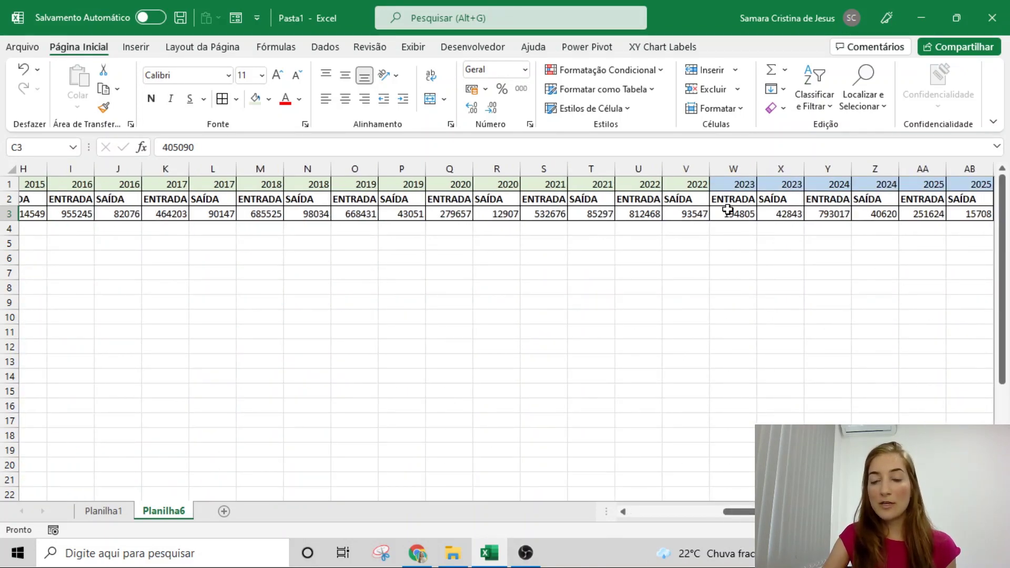
click(744, 214)
text(200000)
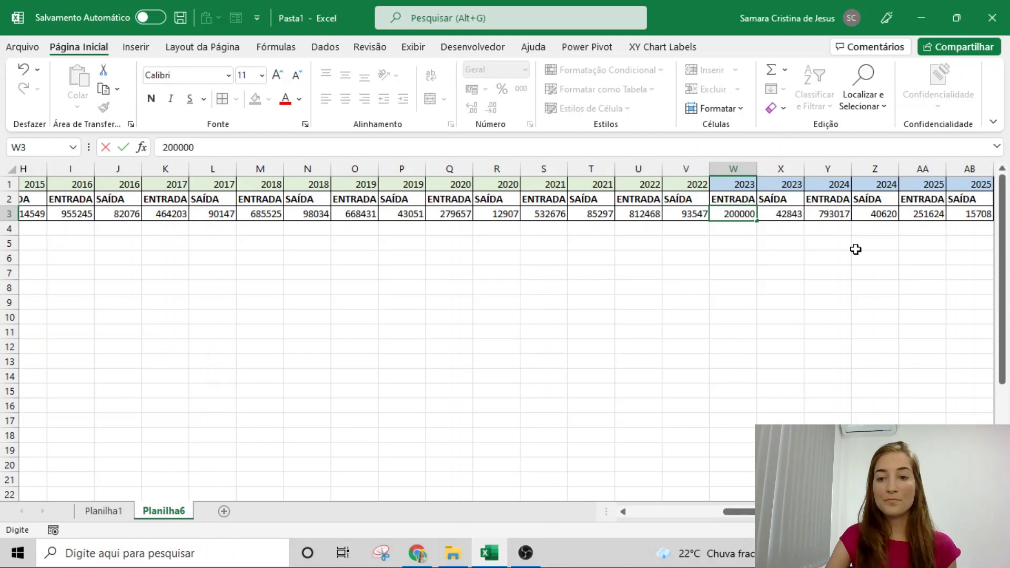
key(Return)
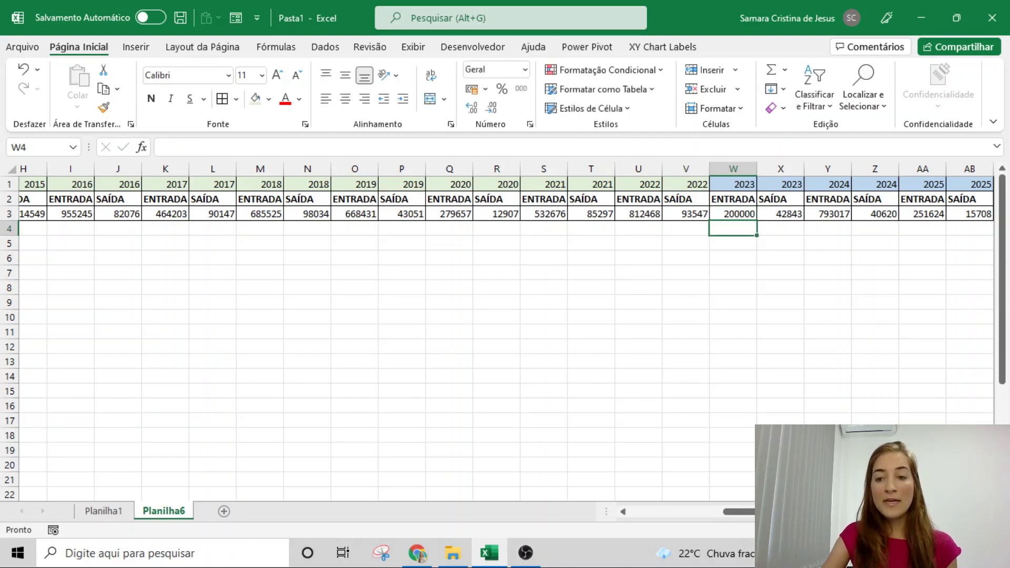
drag(739, 512, 563, 489)
scroll(418, 352, down, 5)
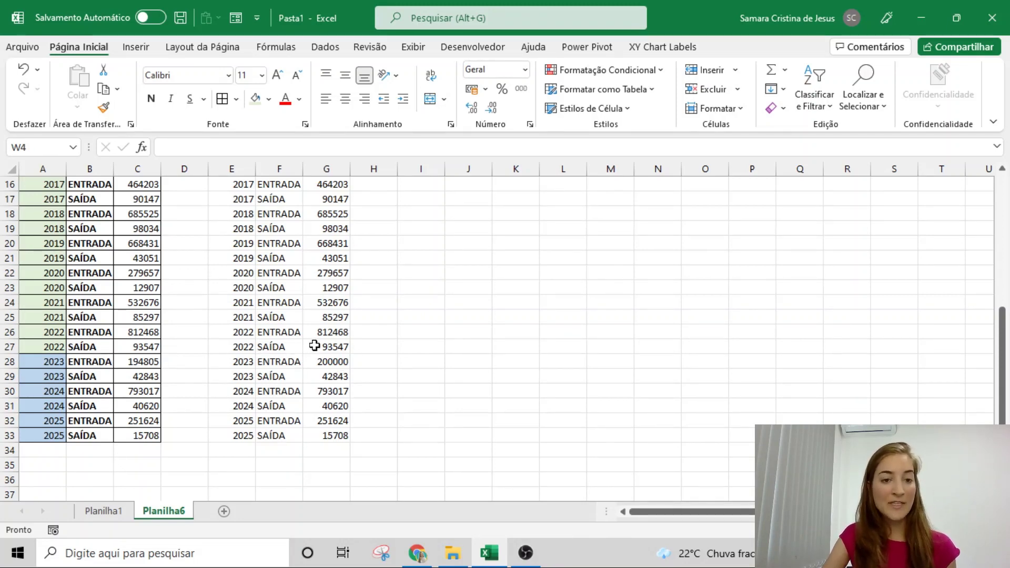
scroll(314, 345, up, 5)
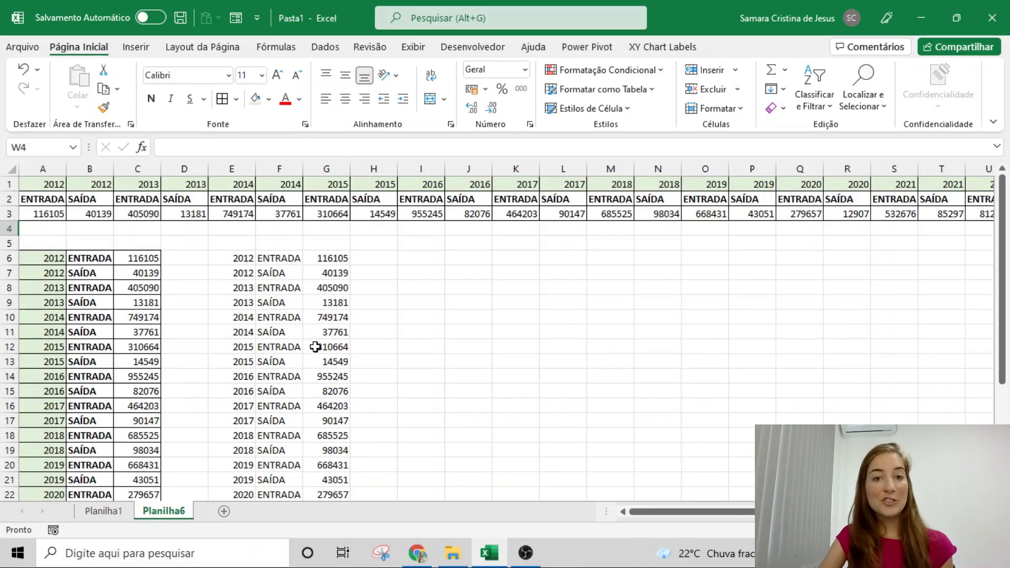
click(449, 273)
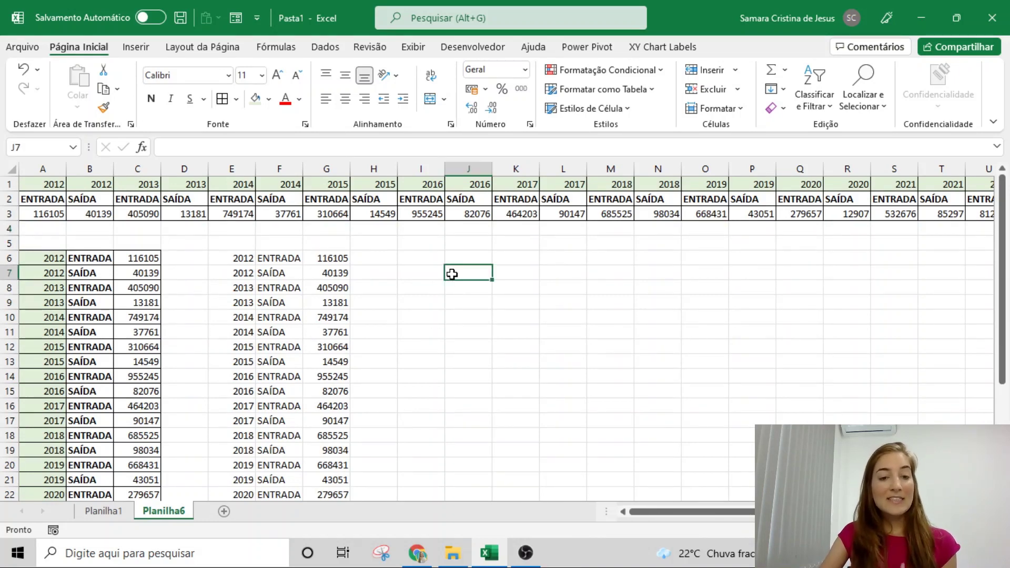
click(432, 260)
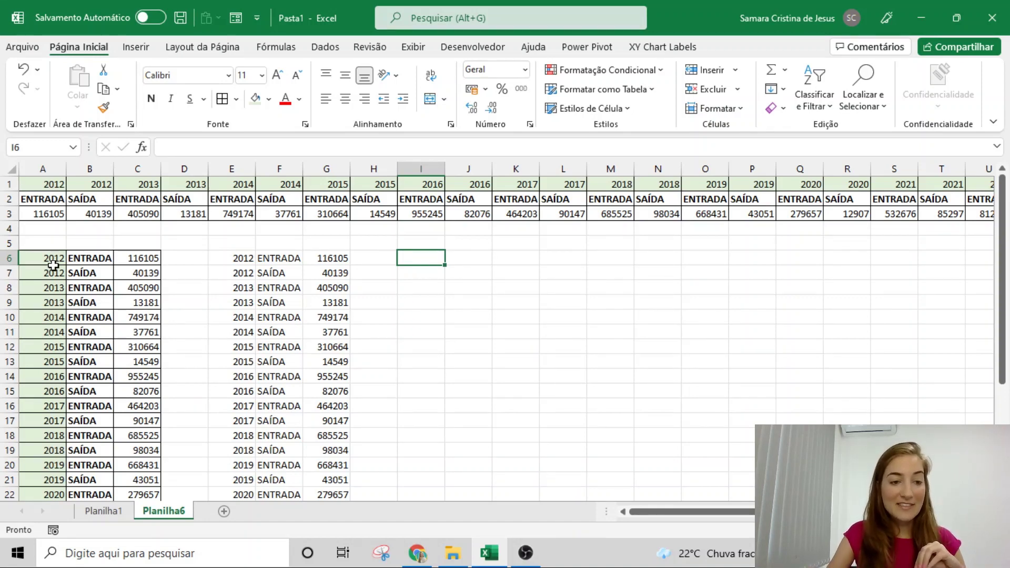
drag(52, 272, 121, 359)
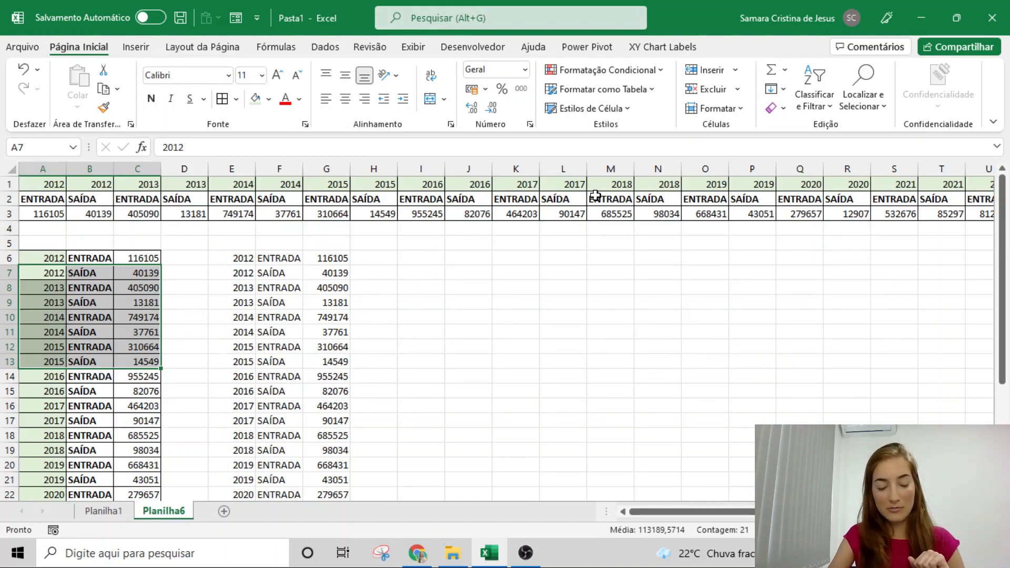
Enter the text SA6 in cell J6 as a placeholder reference to cell A6.
click(485, 260)
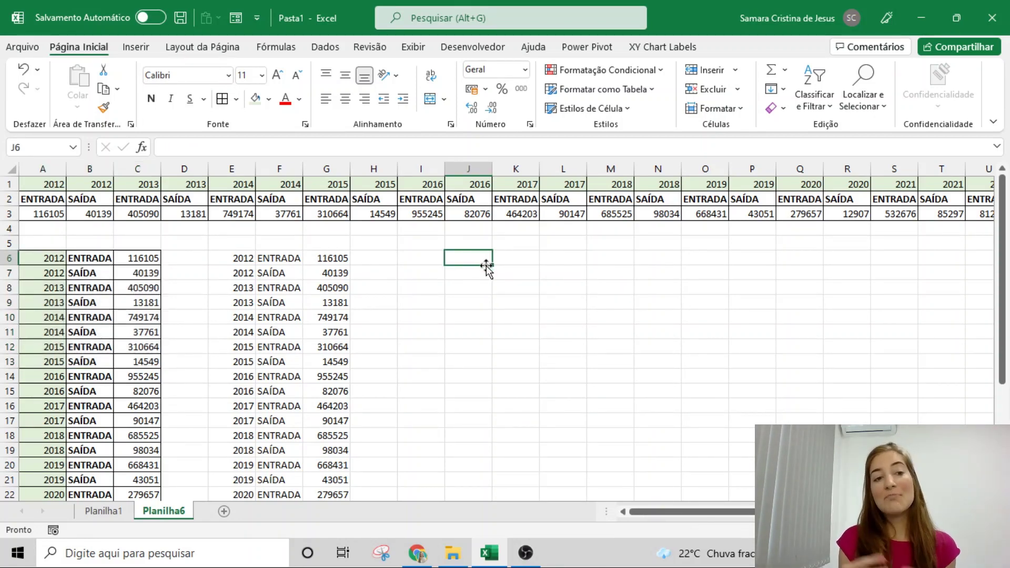
scroll(486, 267, down, 1)
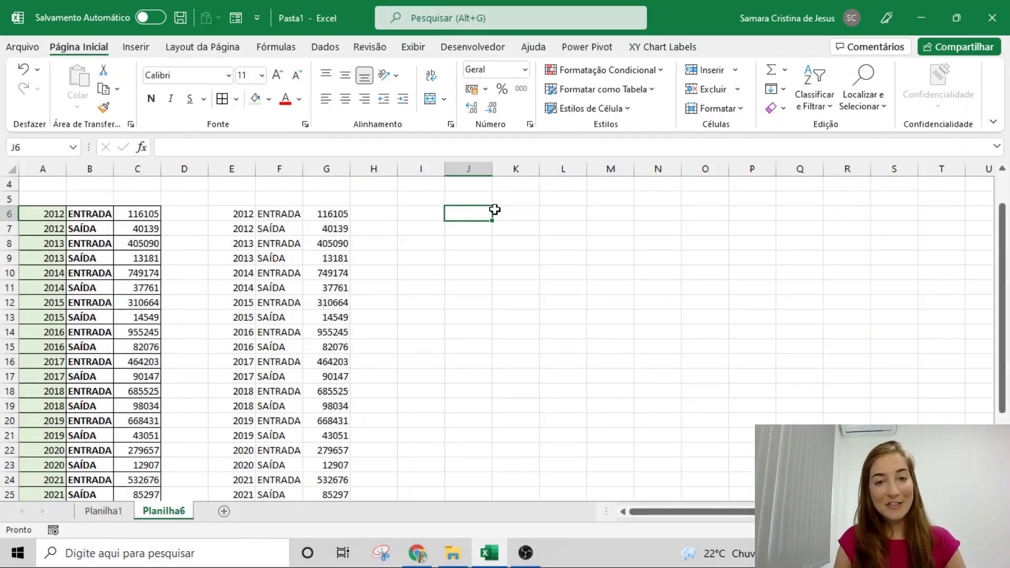
key(Caps_Lock)
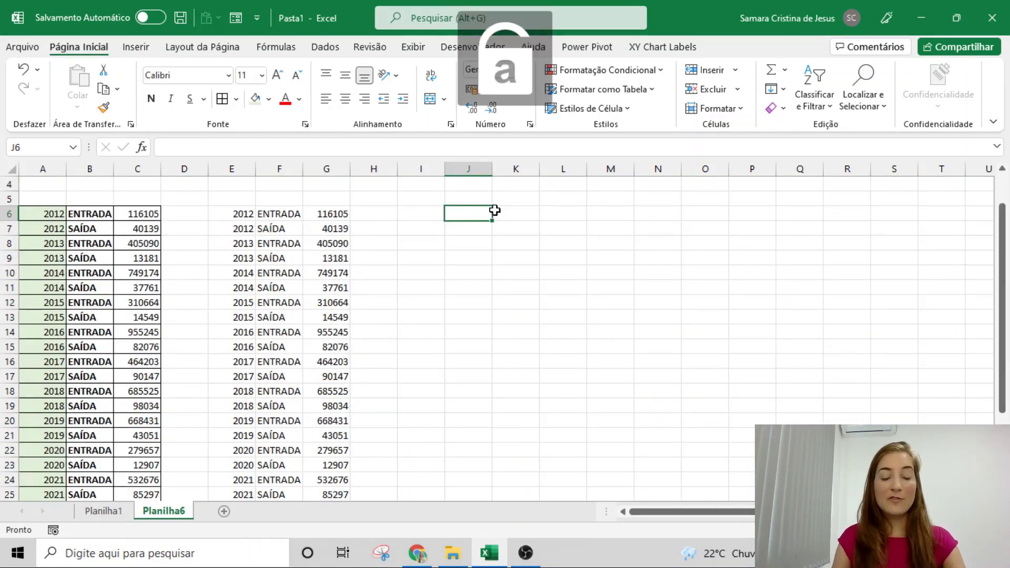
text(s)
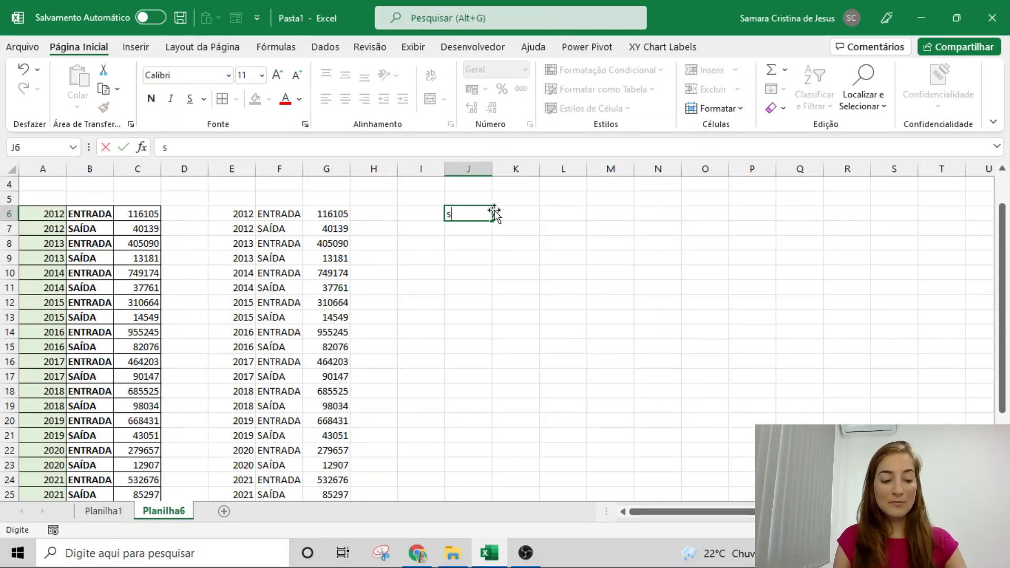
key(Caps_Lock)
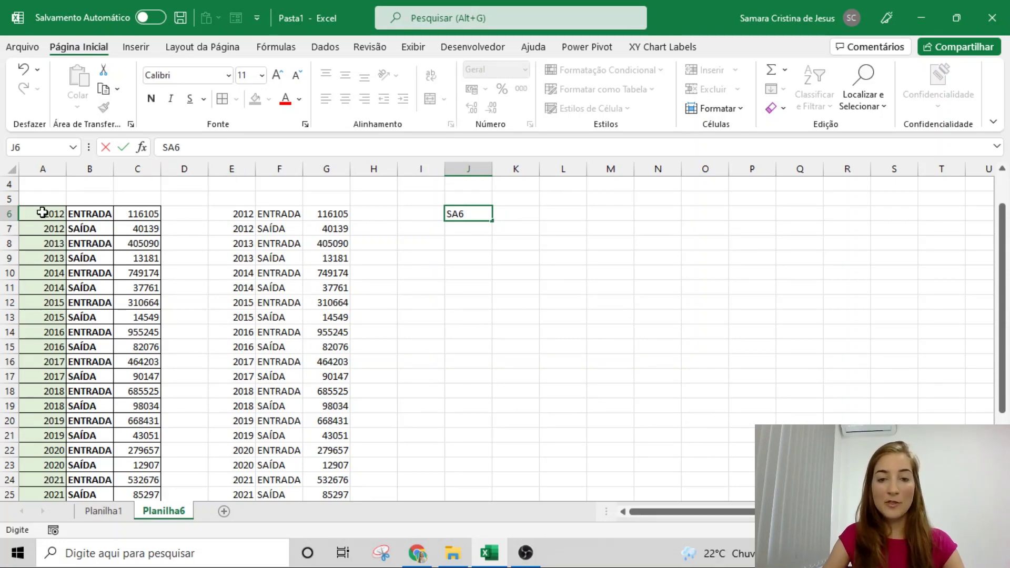
key(Return)
click(476, 214)
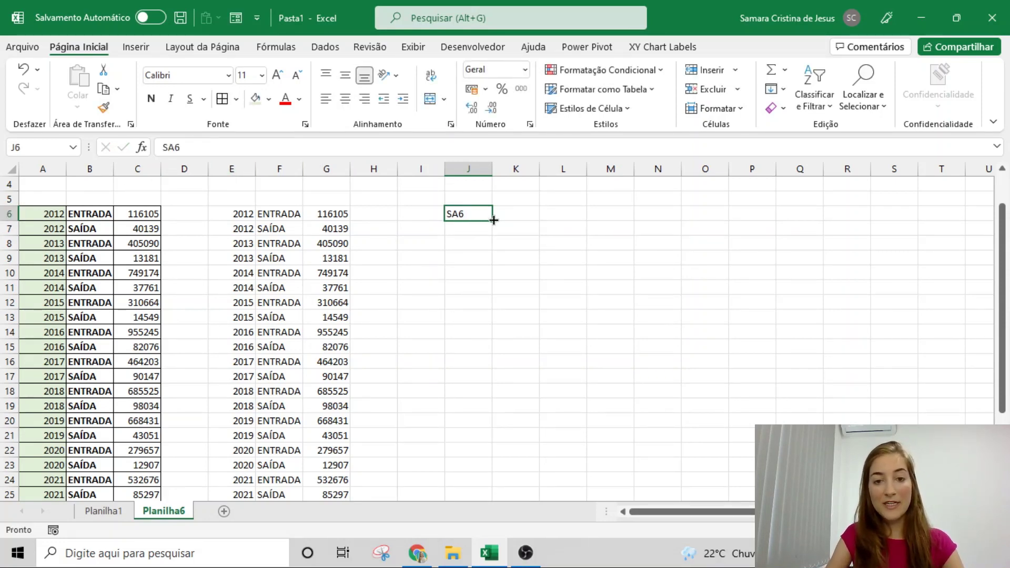
Extend the placeholder series from J6 across row 6 to AK6, ending at SA33, and check both ends.
drag(493, 220, 957, 283)
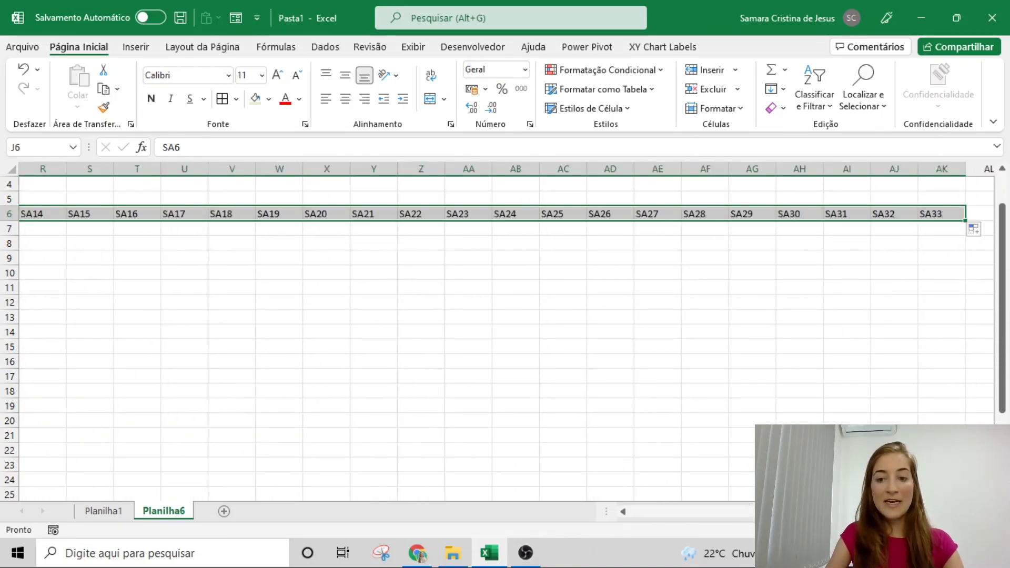
scroll(658, 519, left, 8)
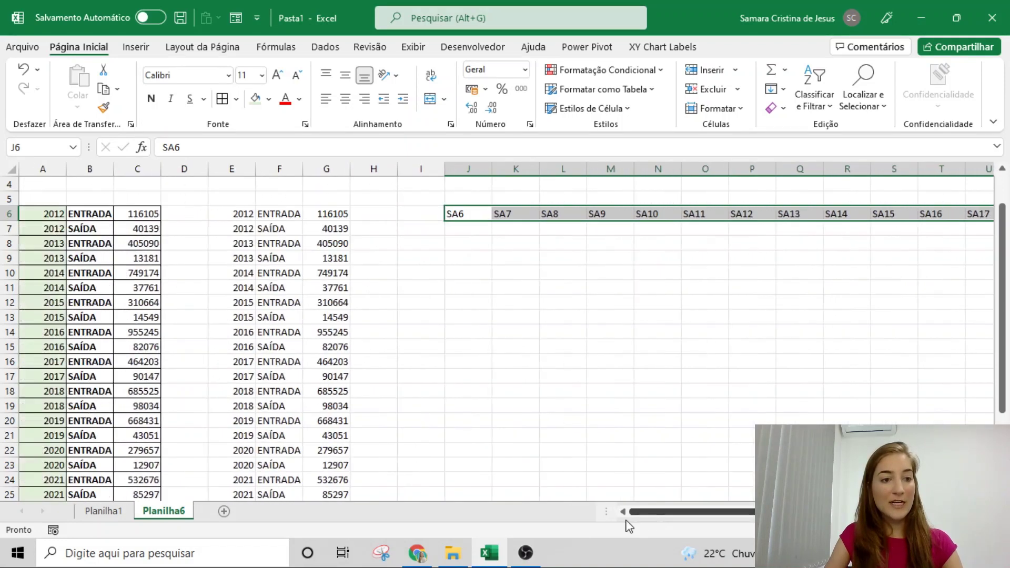
scroll(618, 529, right, 8)
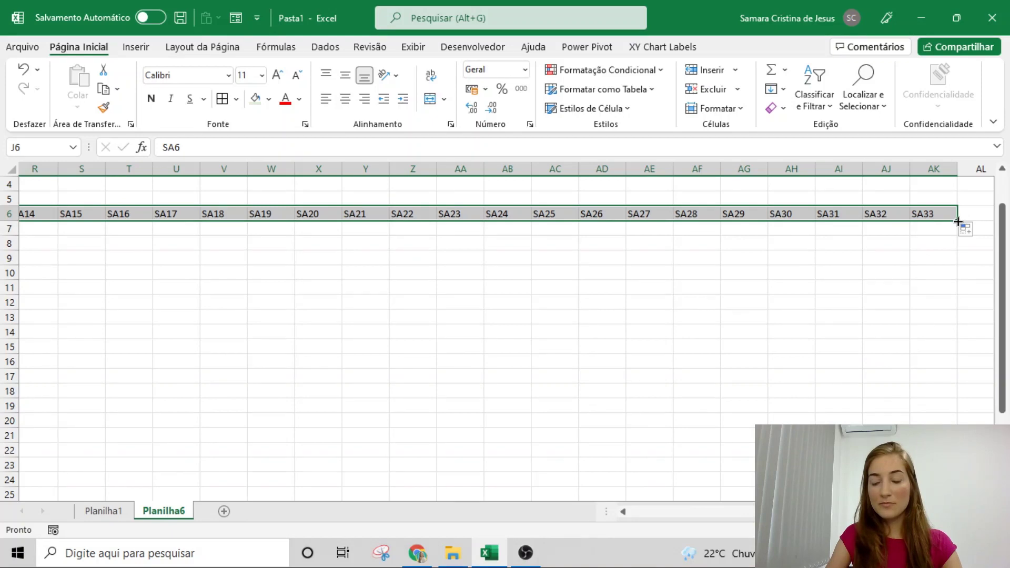
Copy the row 6 placeholders down into rows 7 and 8, and replace every A with B in row 7.
drag(957, 221, 959, 250)
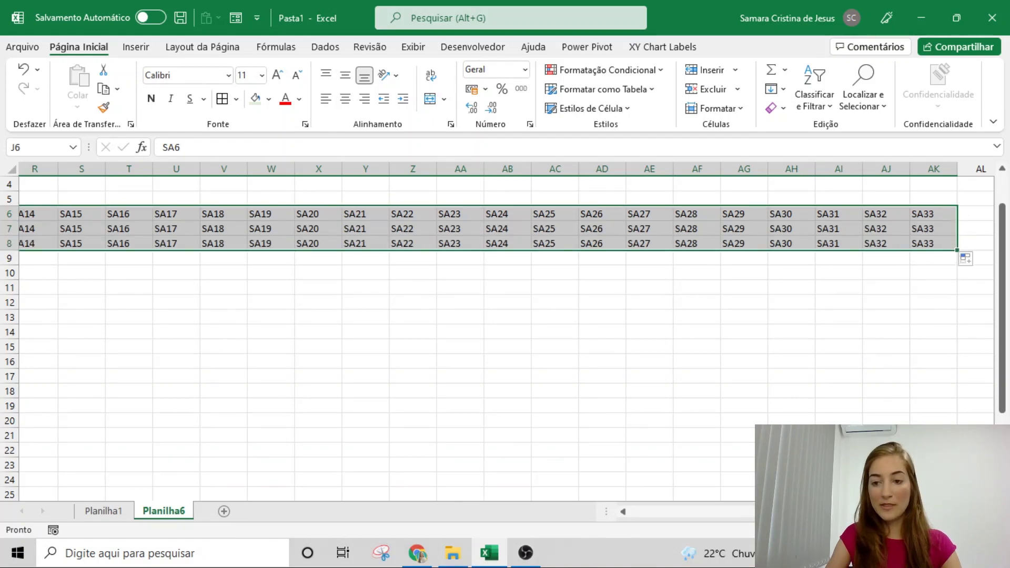
scroll(368, 316, left, 6)
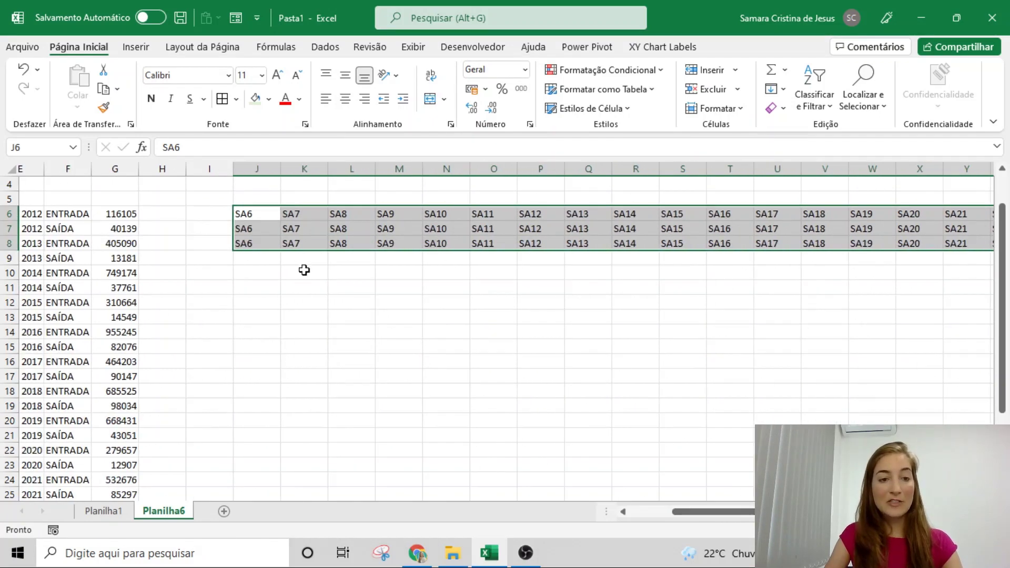
click(268, 227)
key(ctrl+shift+Right)
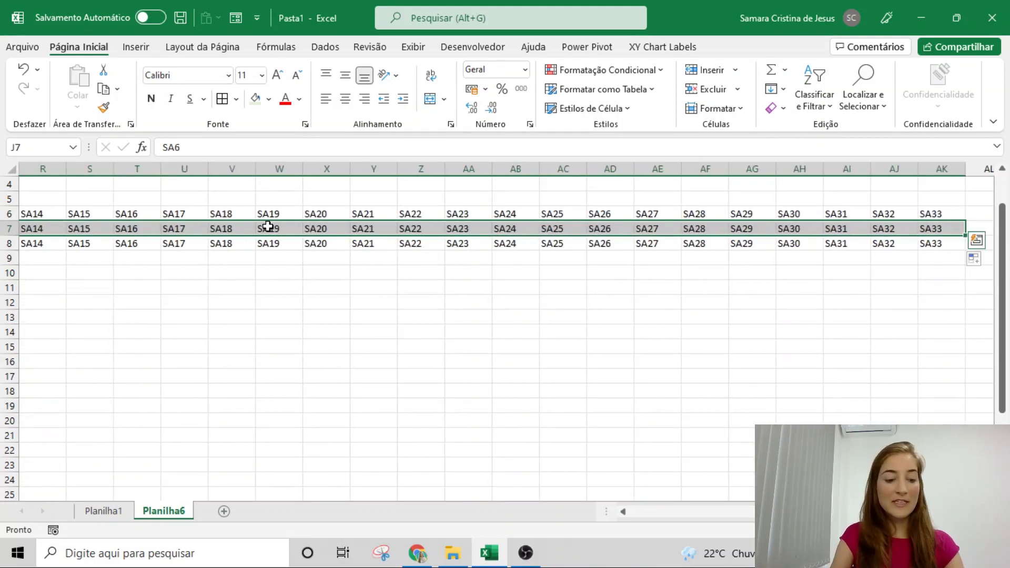
key(ctrl+u)
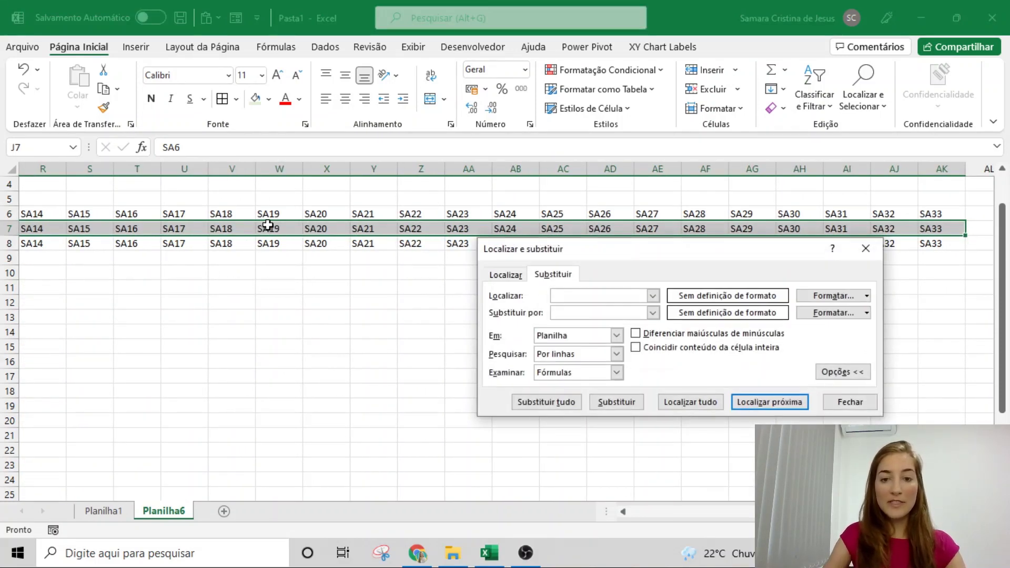
text(A)
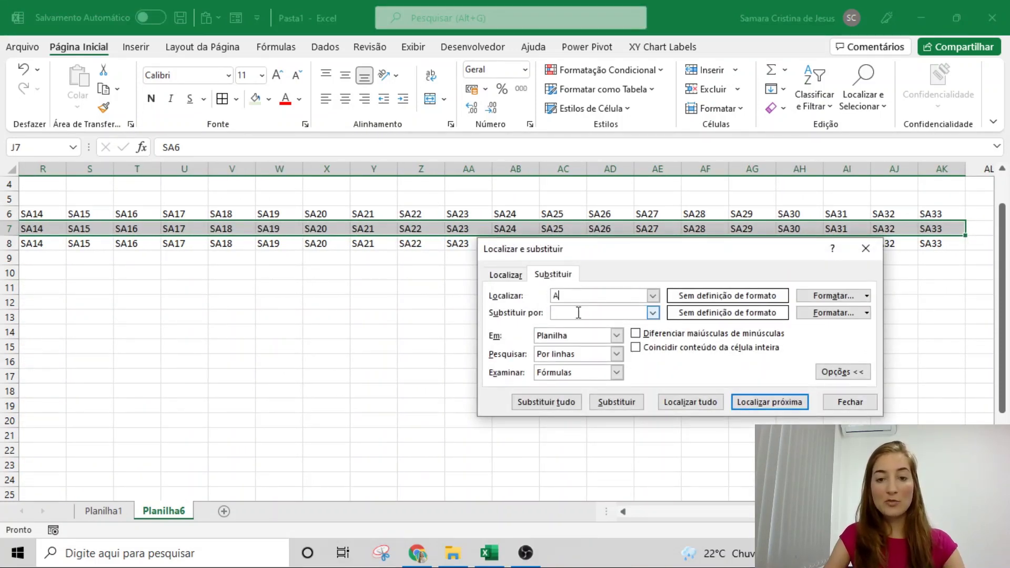
click(577, 313)
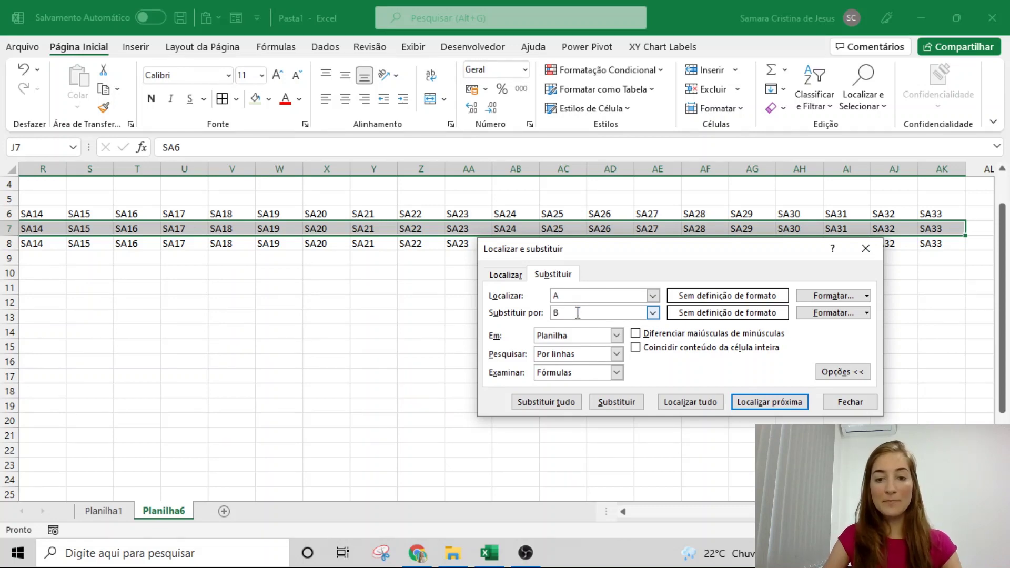
click(571, 404)
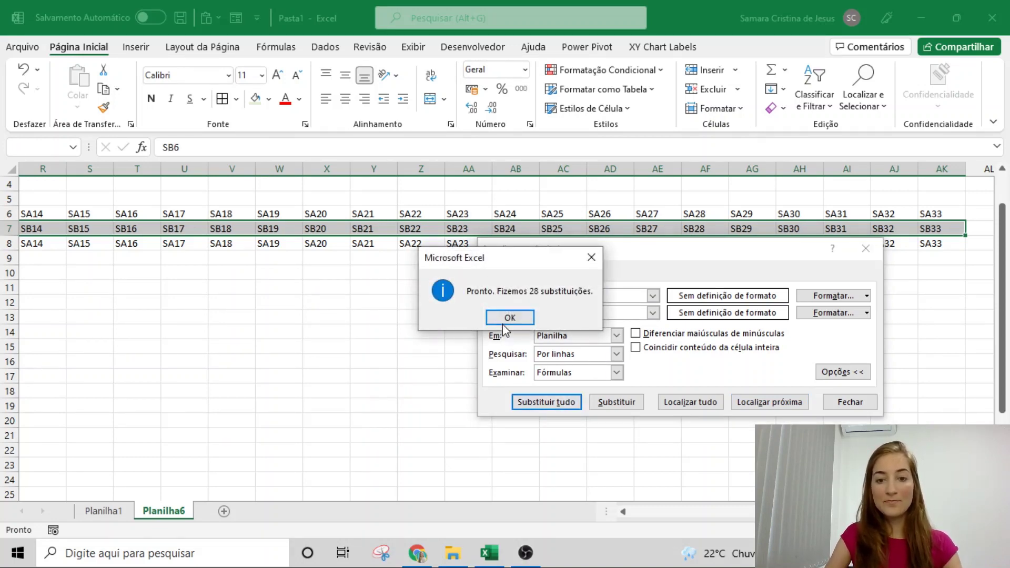
click(509, 318)
key(Escape)
Replace every A with C in the row 8 placeholders from J8 to AK8.
click(90, 233)
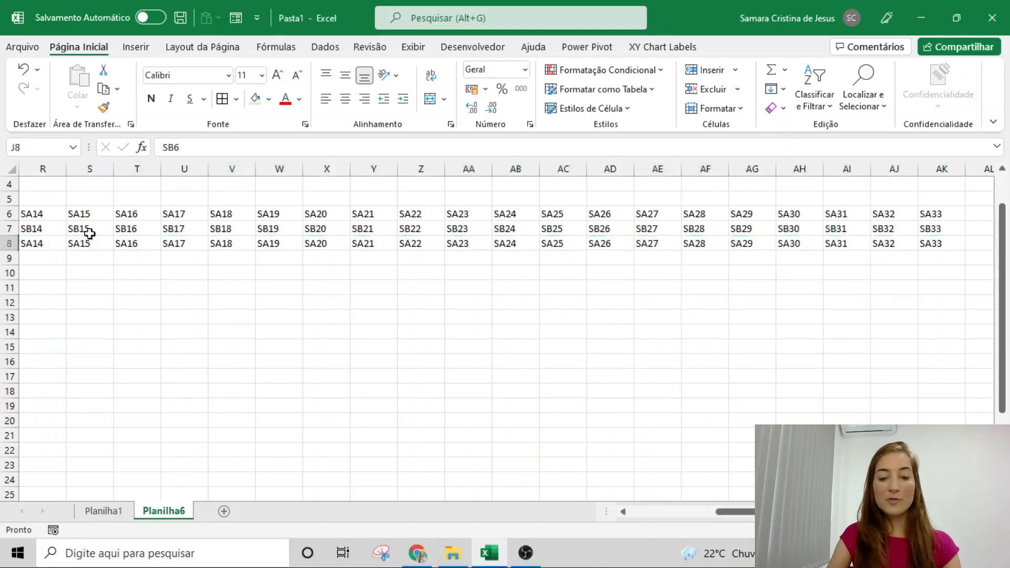
key(ctrl+v)
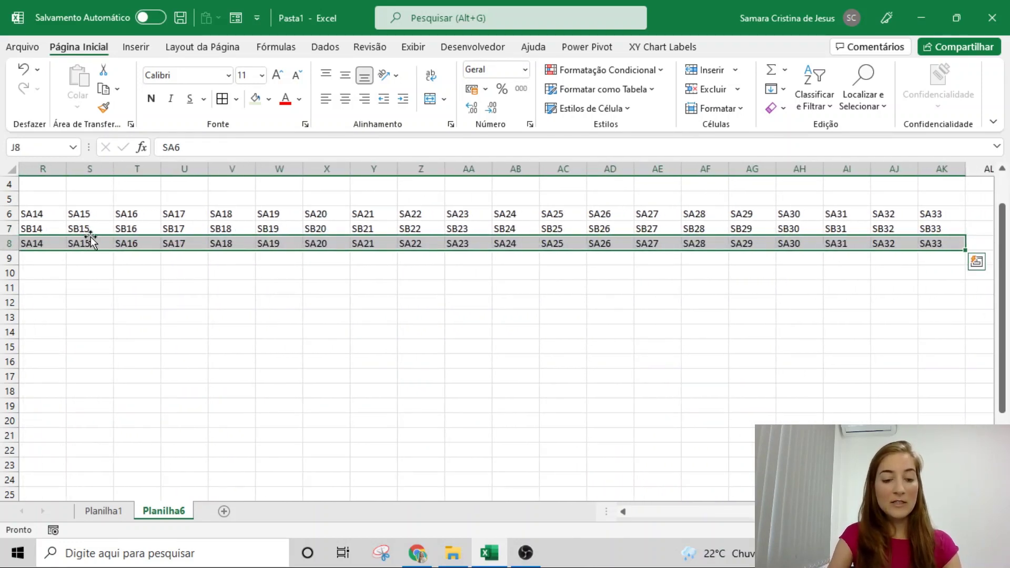
key(ctrl+h)
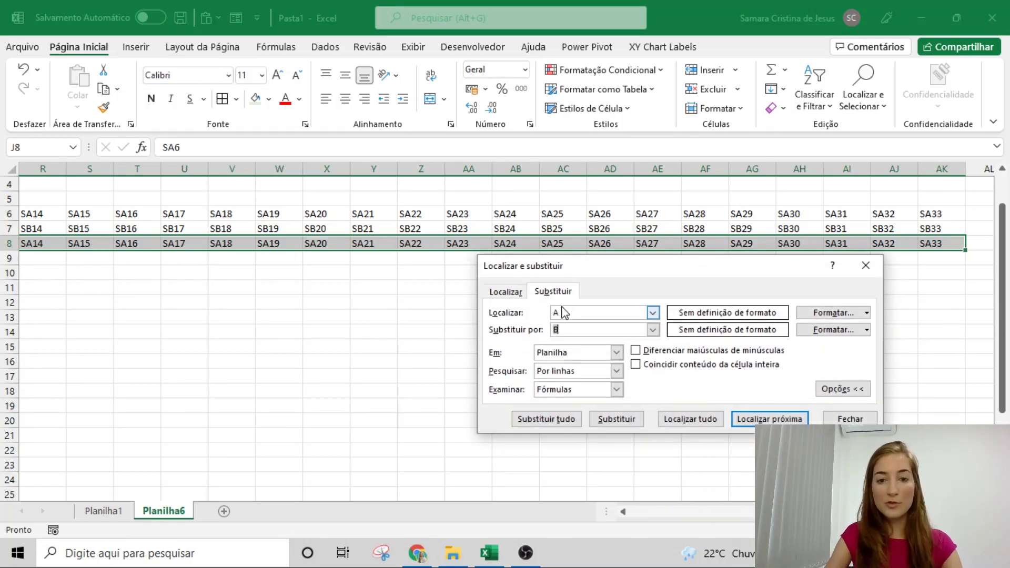
click(568, 421)
click(505, 322)
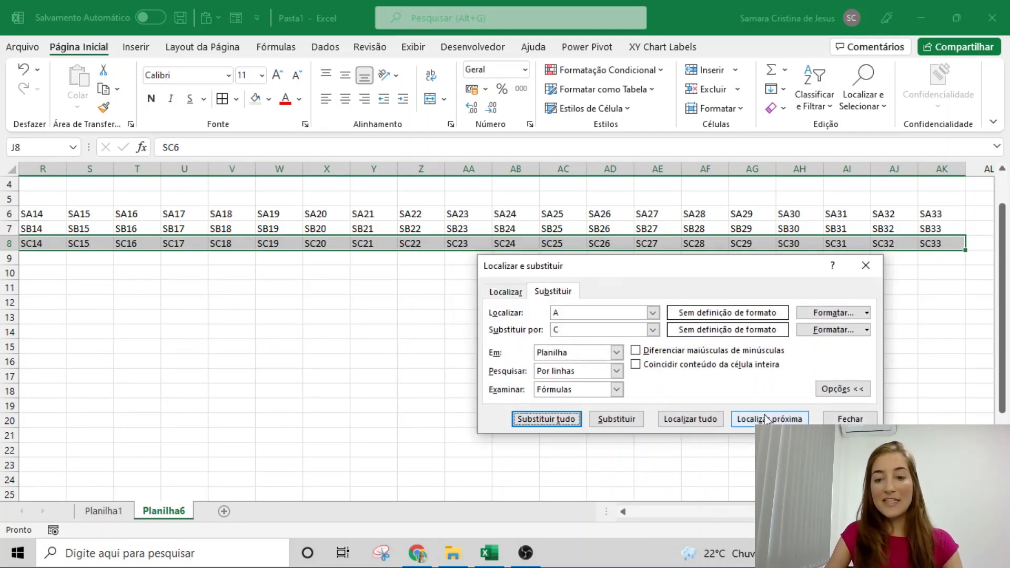
click(848, 419)
Replace every S with = in J6:AK8 to turn the placeholders into live references, and check the resulting horizontal table.
drag(832, 512, 612, 518)
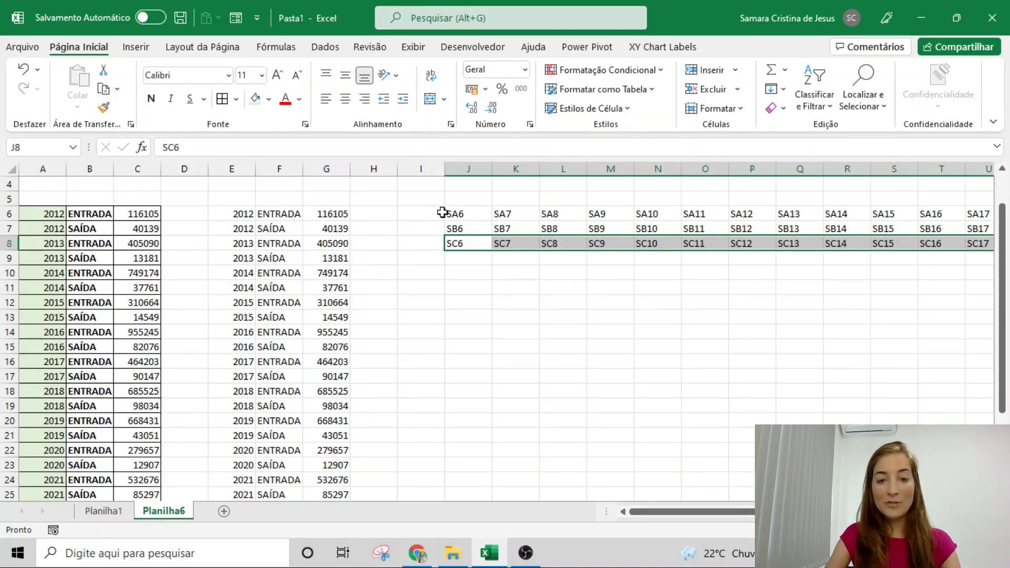
click(459, 210)
key(ctrl+shift+Right)
key(ctrl+shift+Down)
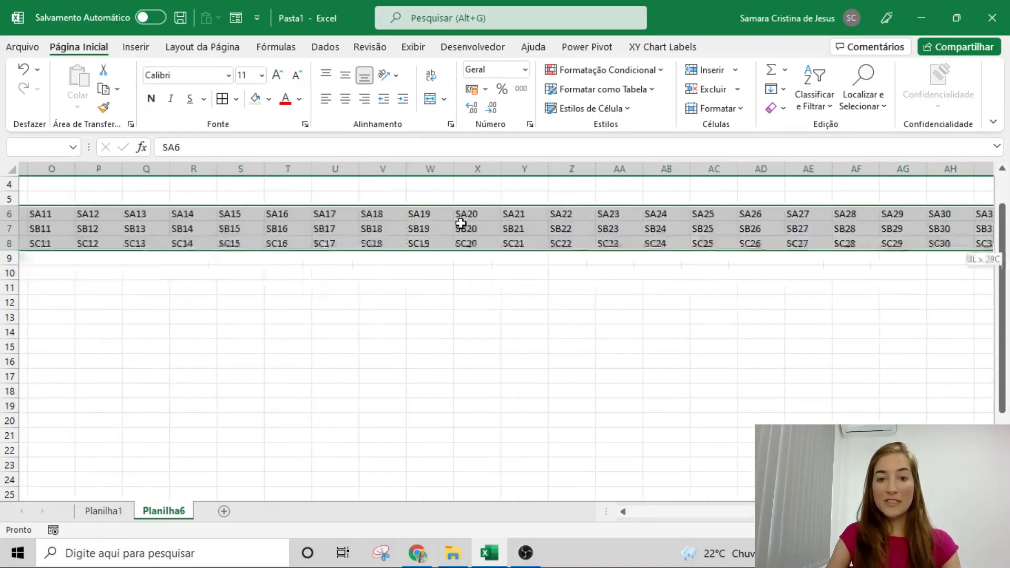
key(ctrl+u)
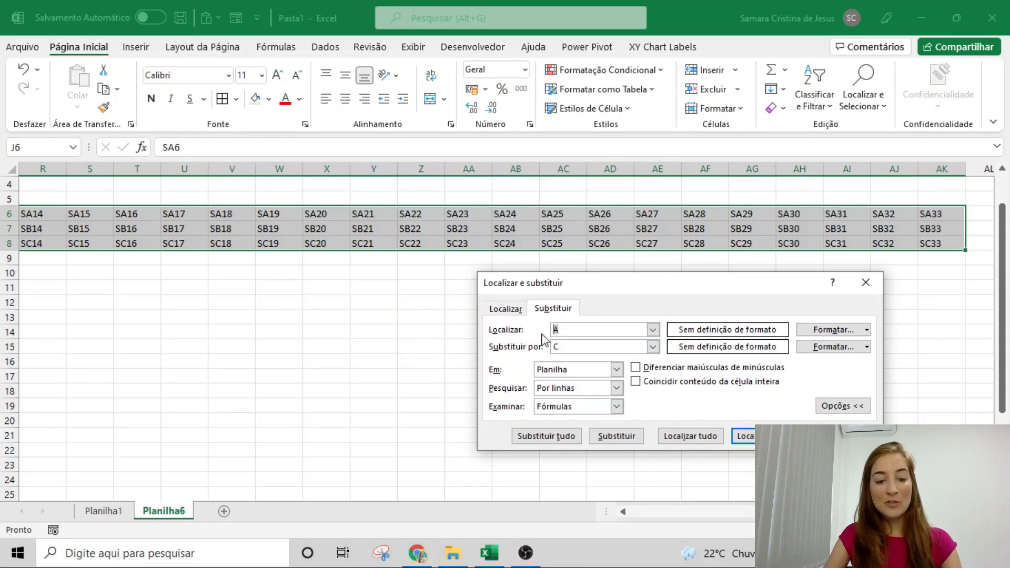
text(S)
key(Tab)
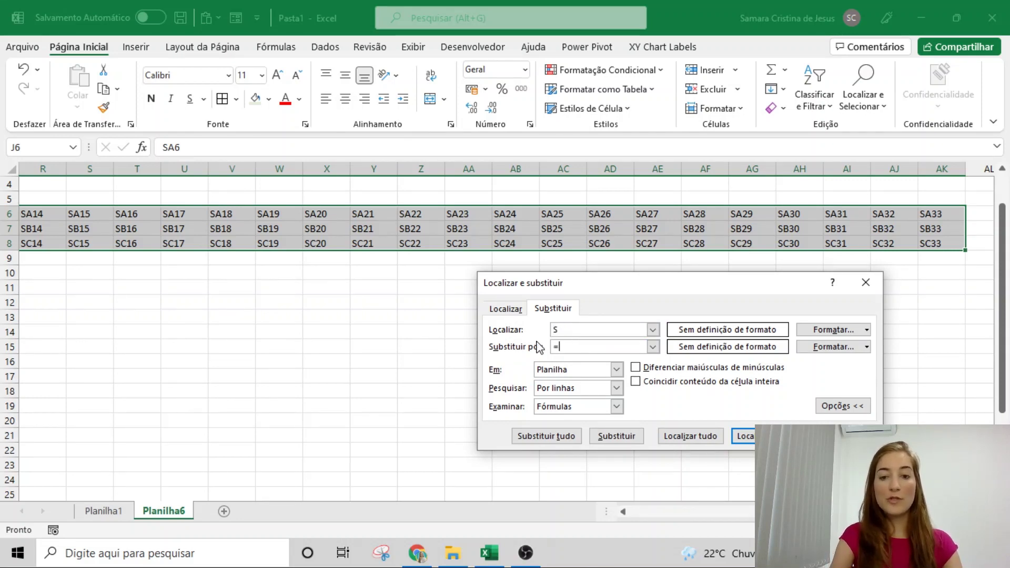
click(548, 438)
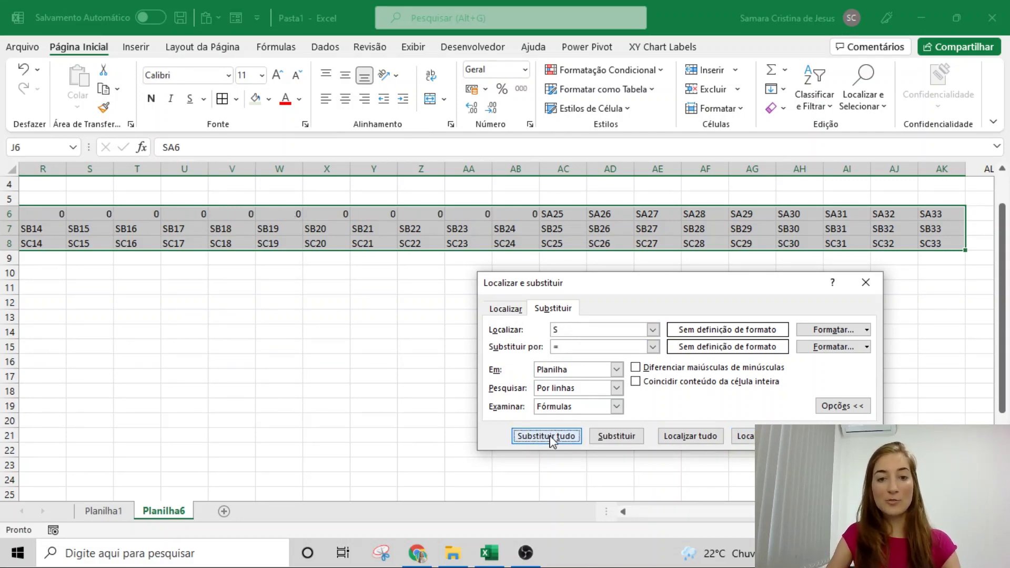
click(510, 317)
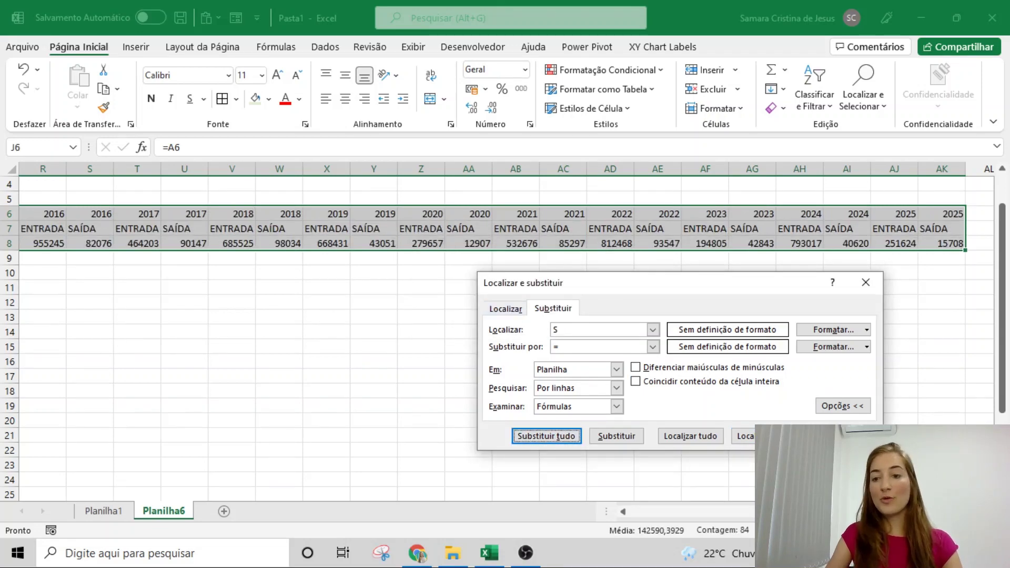
click(840, 436)
scroll(183, 293, left, 6)
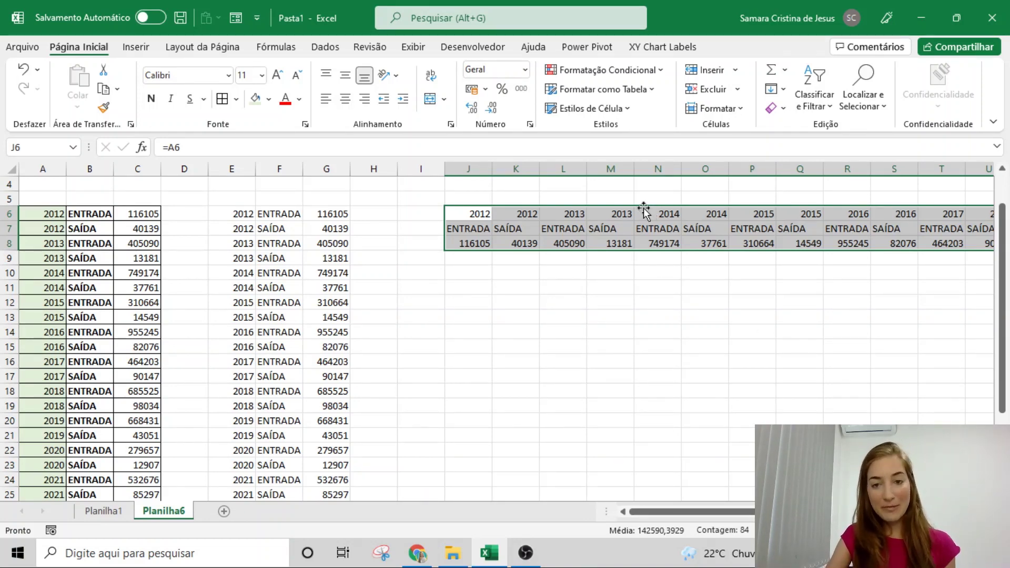
click(597, 299)
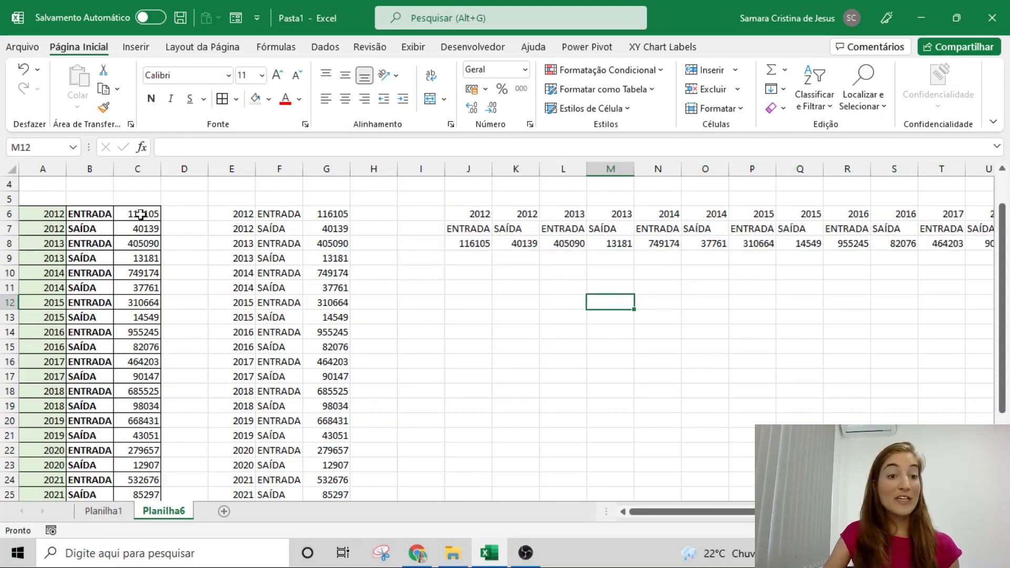
Enter the headers ANO, TIPO and VALORES in A5:C5 above the pasted transposed table.
scroll(141, 214, up, 1)
drag(35, 252, 131, 375)
click(49, 245)
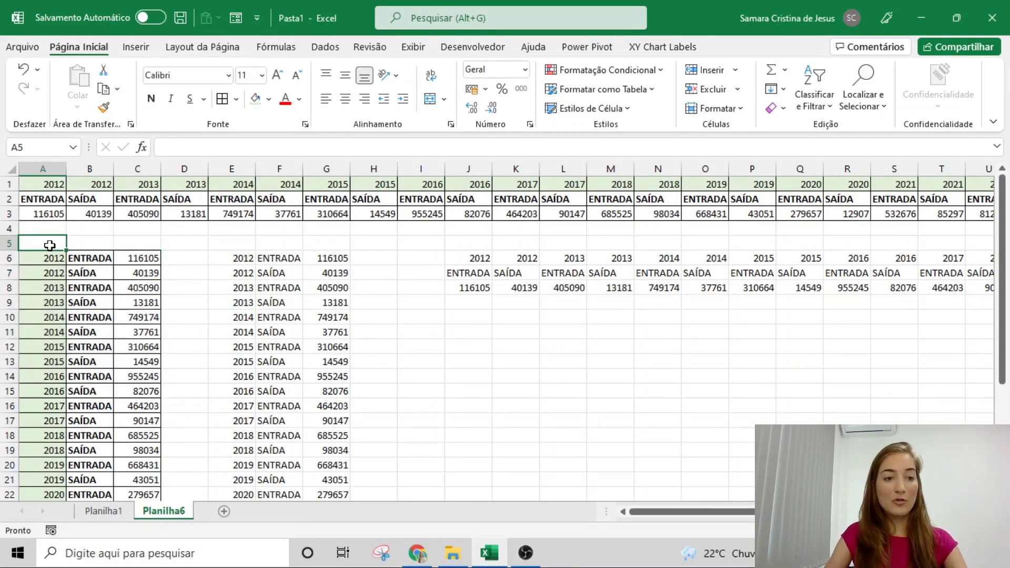
text(ANO)
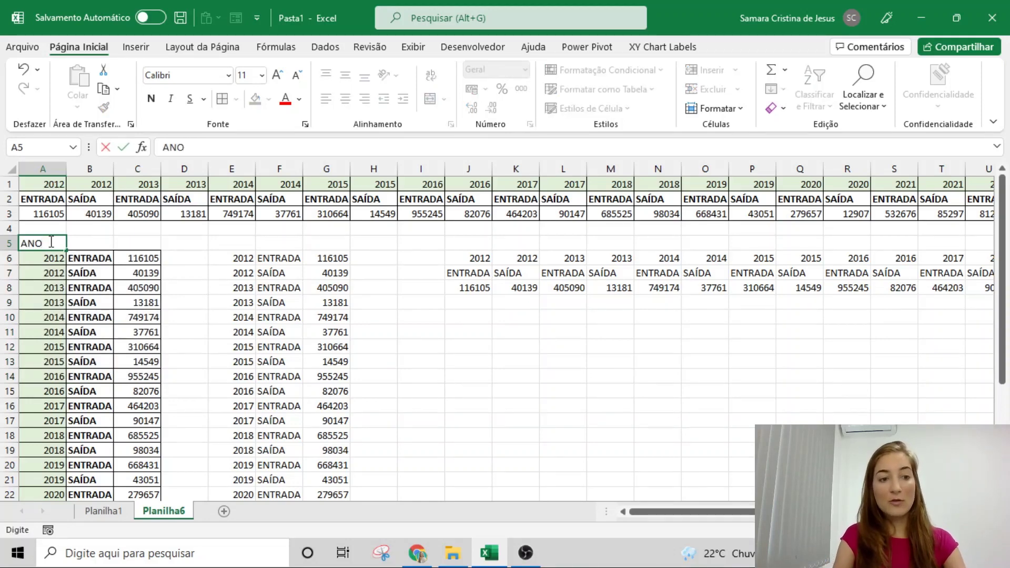
key(Tab)
text(TIPO)
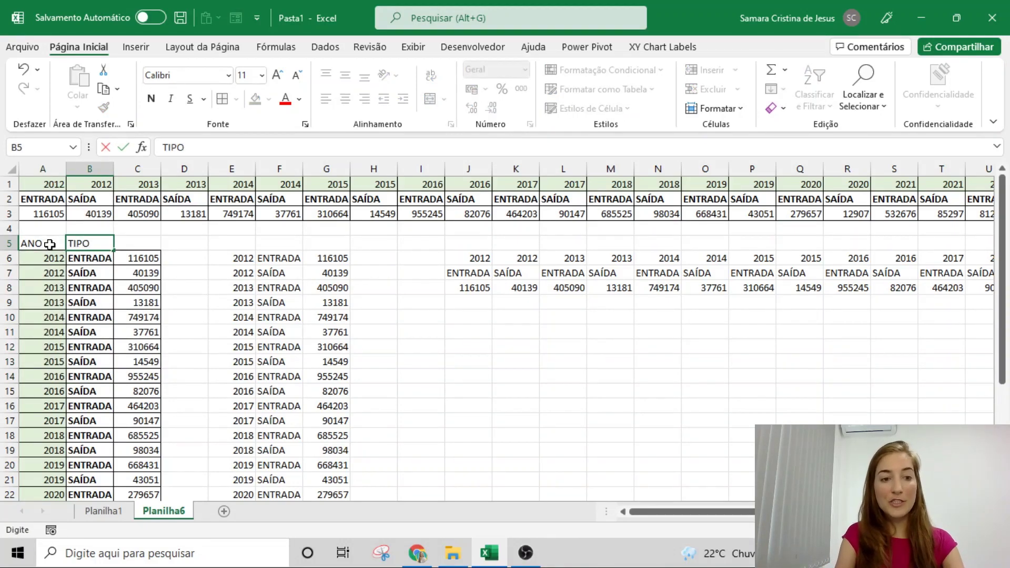
key(Tab)
text(VALORES)
click(69, 257)
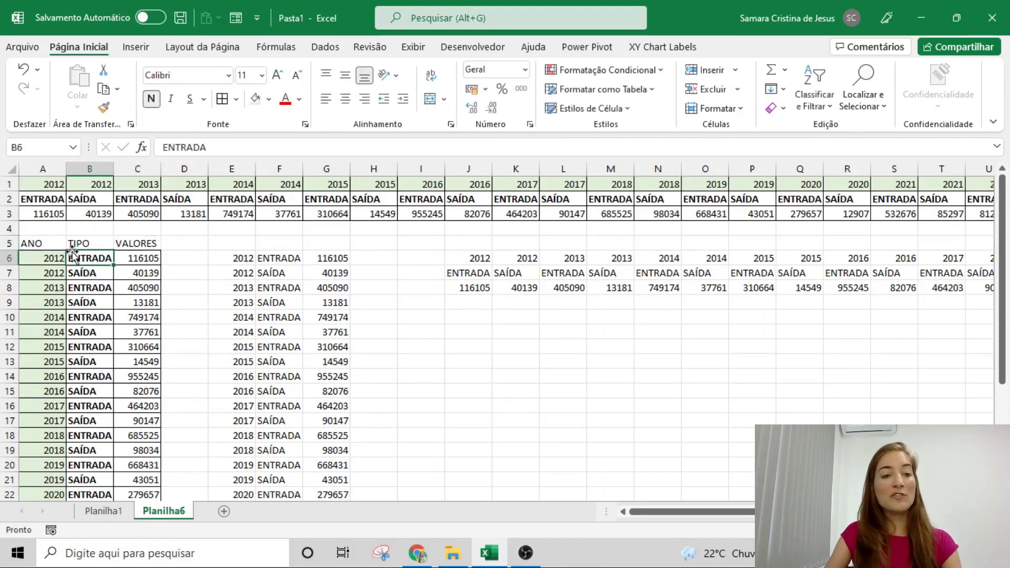
Create a pivot table from the range A5:C33 on a new worksheet.
click(54, 246)
key(ctrl+shift+Down)
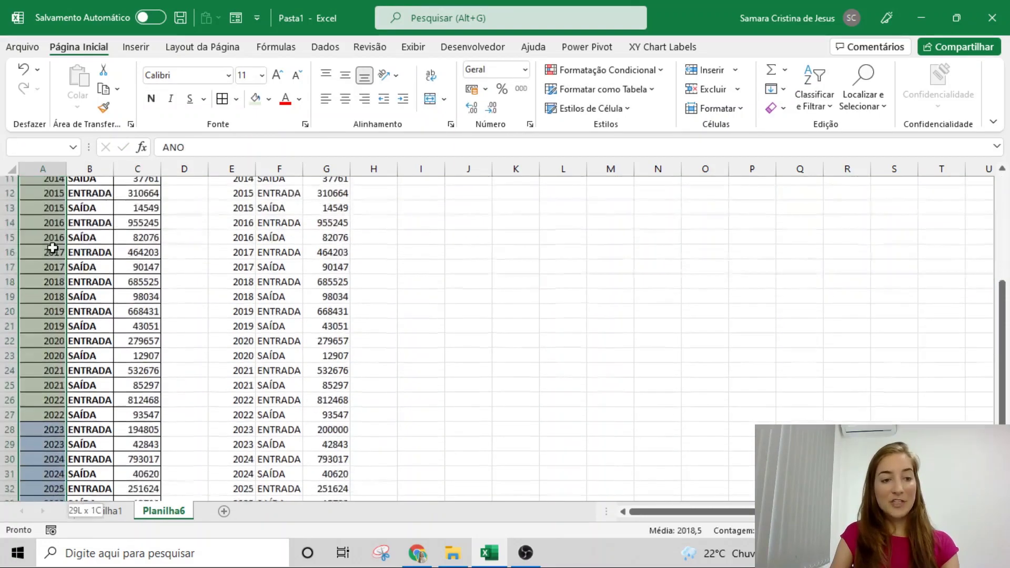
key(shift+Right)
key(shift+Right)
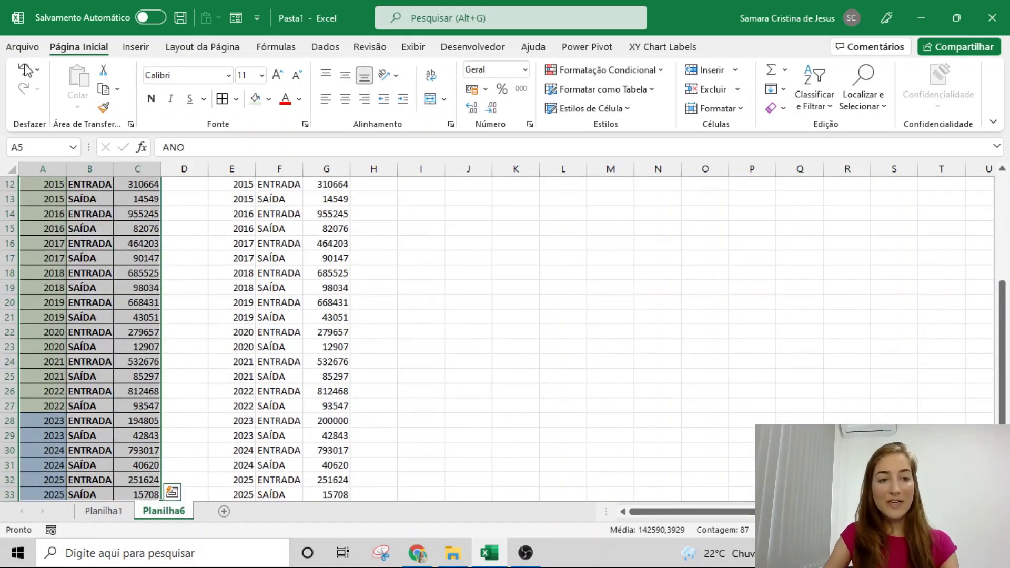
click(136, 46)
click(34, 79)
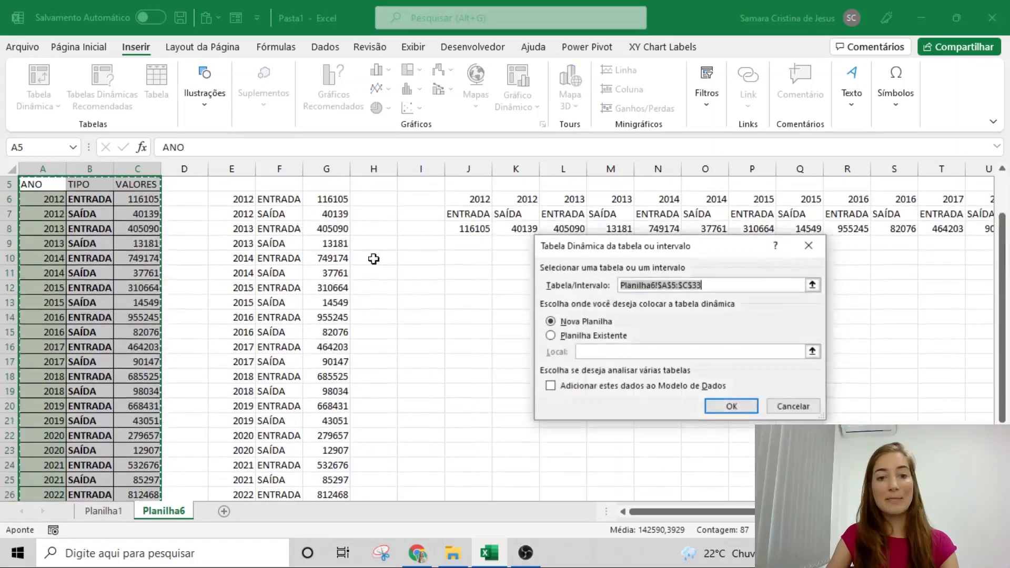
click(729, 408)
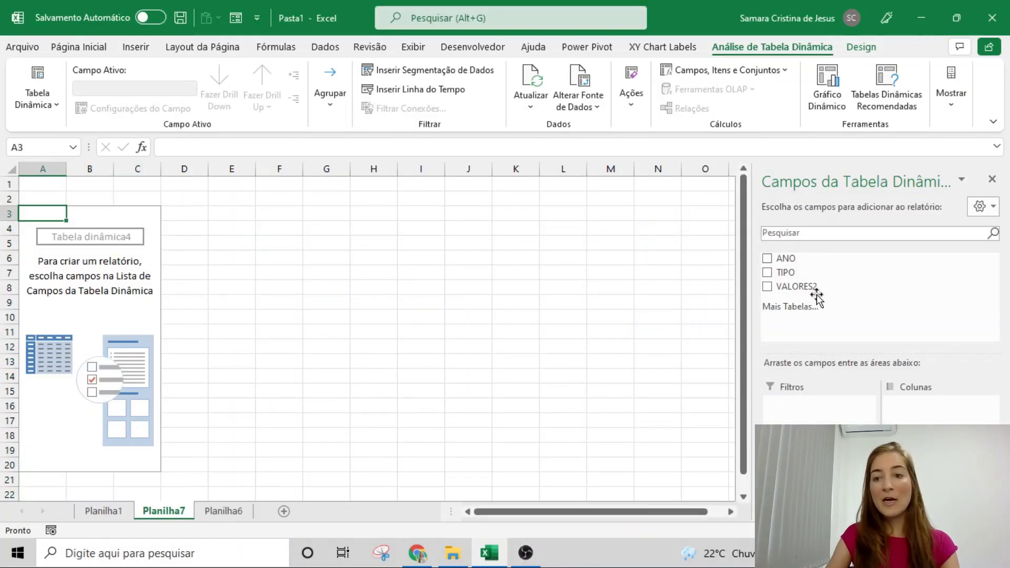
Add ANO to the pivot table's rows, VALORES2 as summed values and TIPO as the report filter.
click(768, 258)
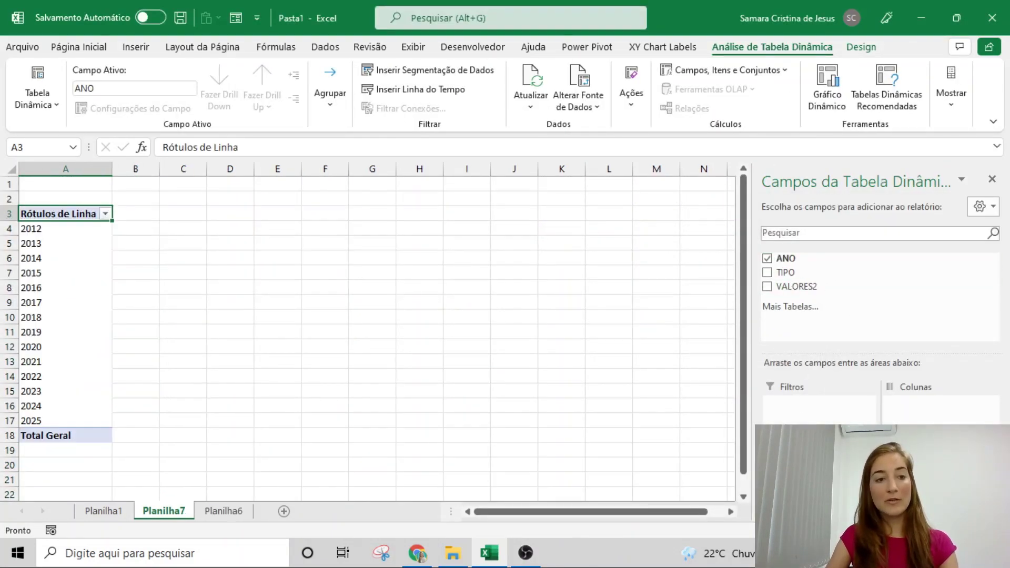
mouse_move(811, 468)
mouse_down()
mouse_move(949, 422)
mouse_move(815, 469)
mouse_up()
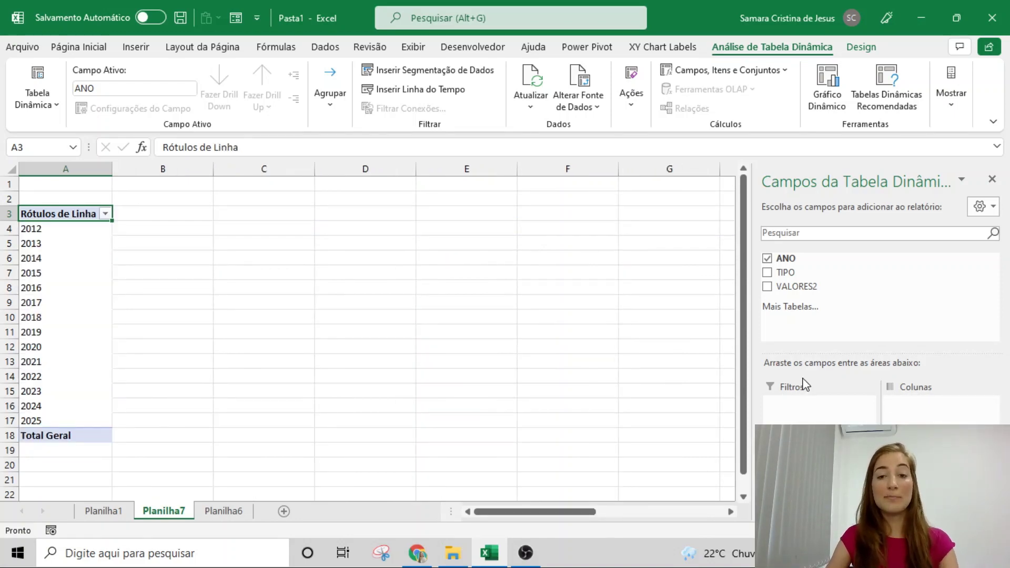
click(791, 287)
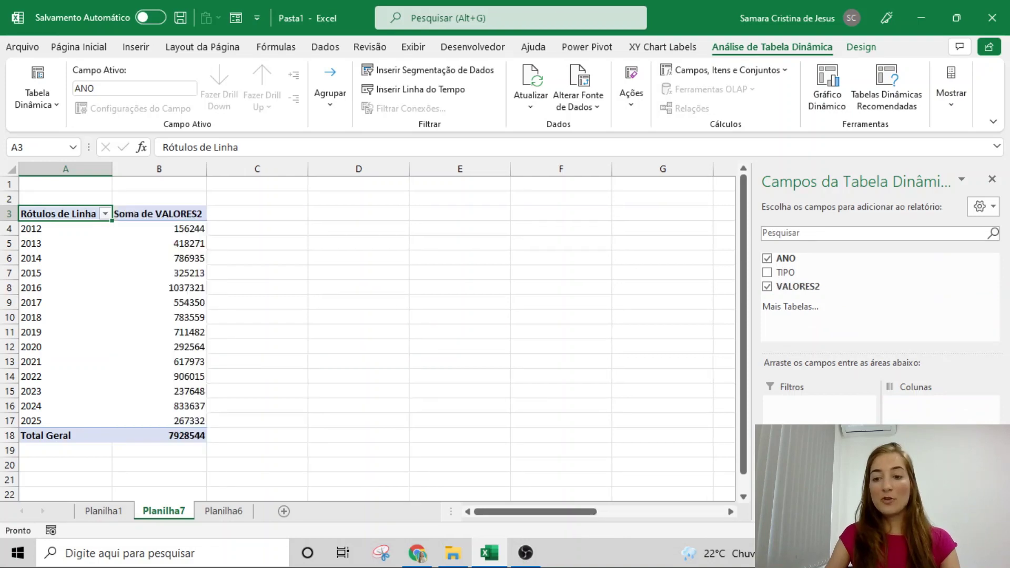
drag(787, 273, 796, 403)
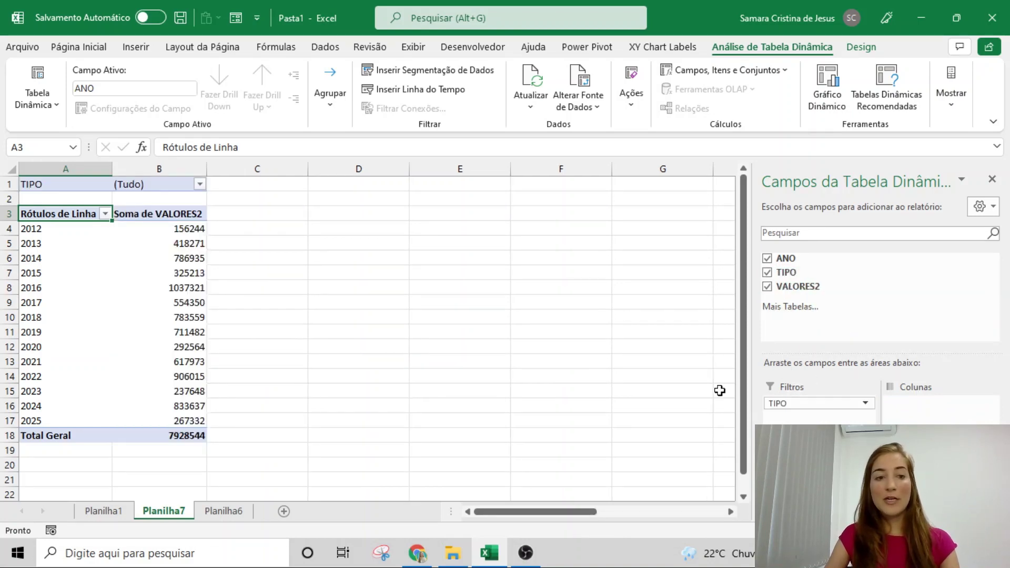
Filter the pivot table's TIPO field by ENTRADA and switch the filter to SAÍDA.
click(199, 183)
click(71, 231)
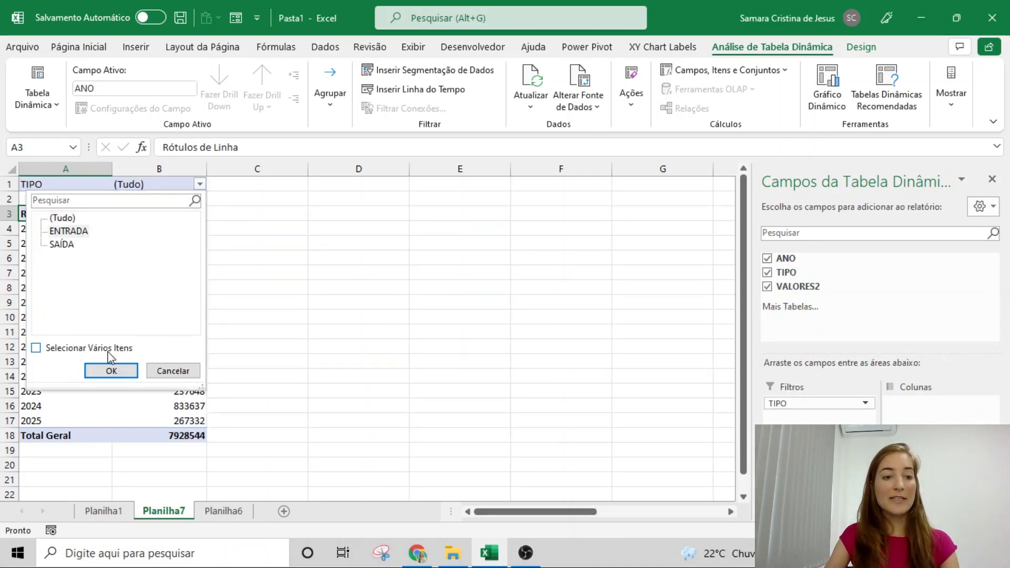
click(108, 370)
click(199, 184)
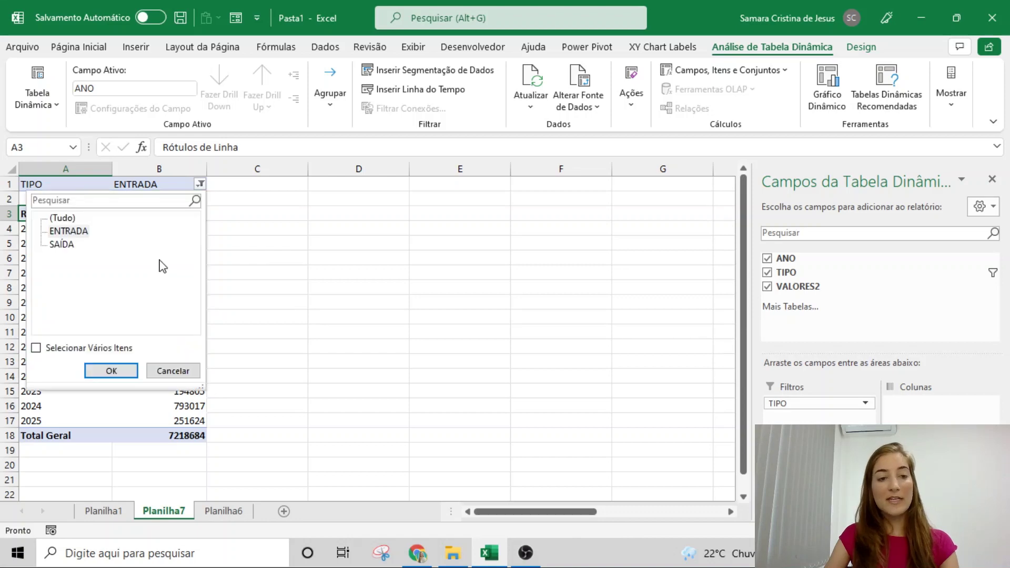
click(66, 245)
click(108, 370)
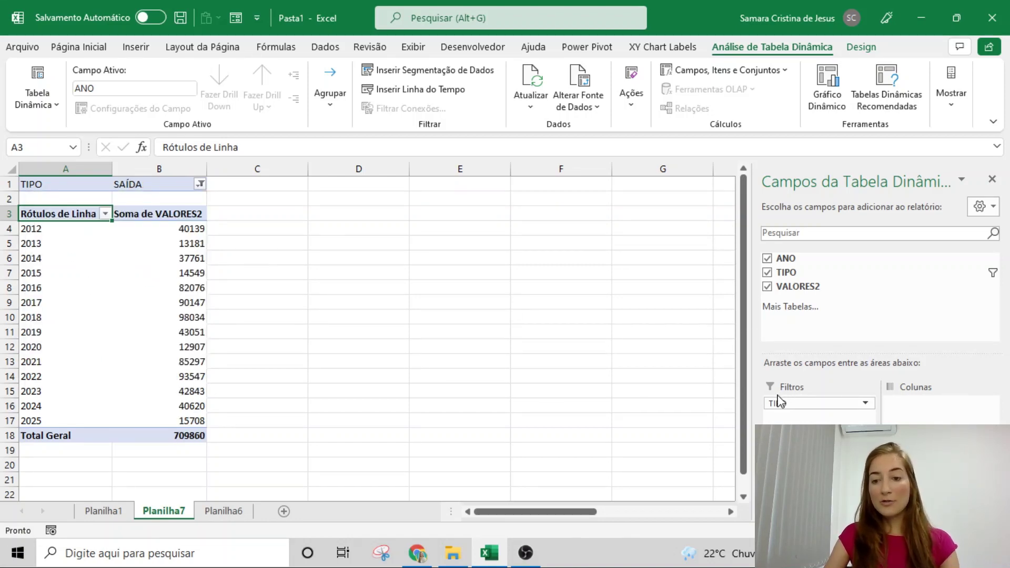
Move the TIPO field from the pivot table's filters to its columns.
drag(781, 401, 944, 422)
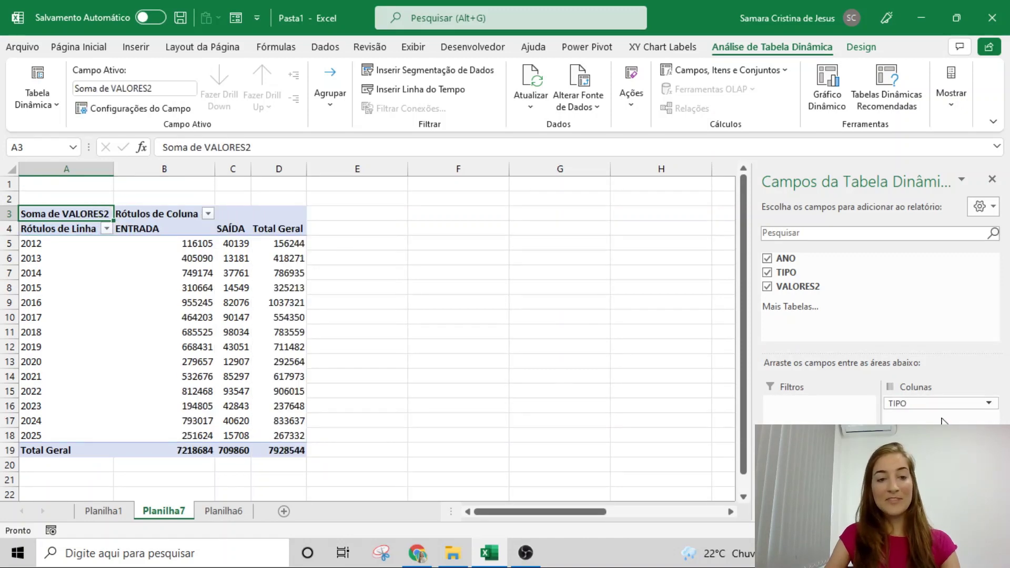